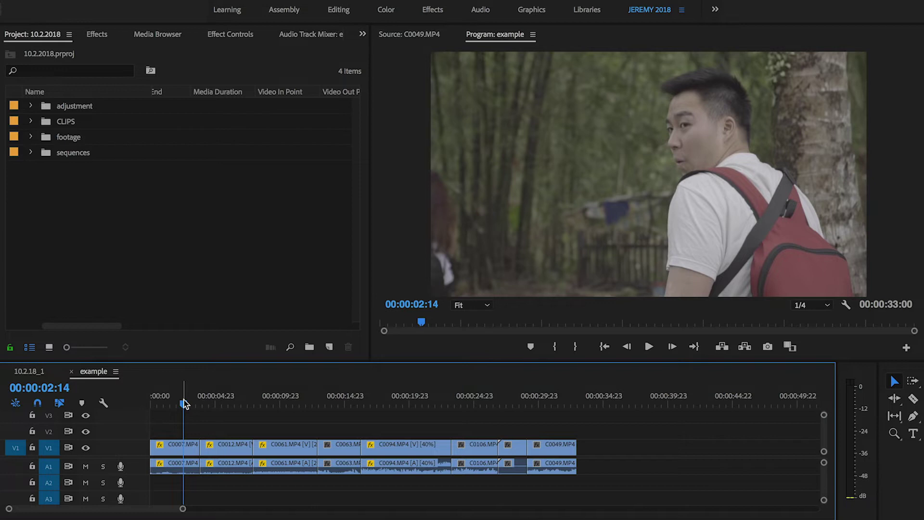
Preview the opening clips, then park the playhead at 00:00:00:00 on clip C0007
left_click_drag(184, 404, 436, 410)
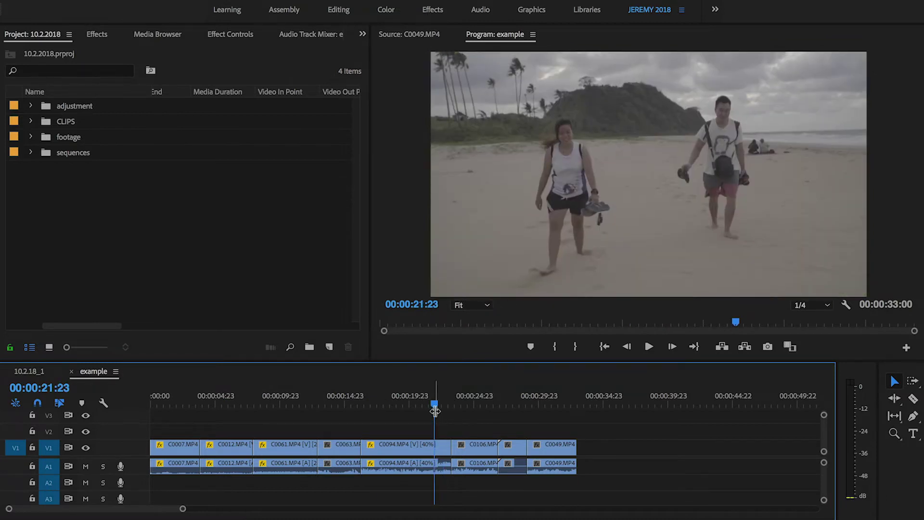
left_click_drag(434, 403, 102, 405)
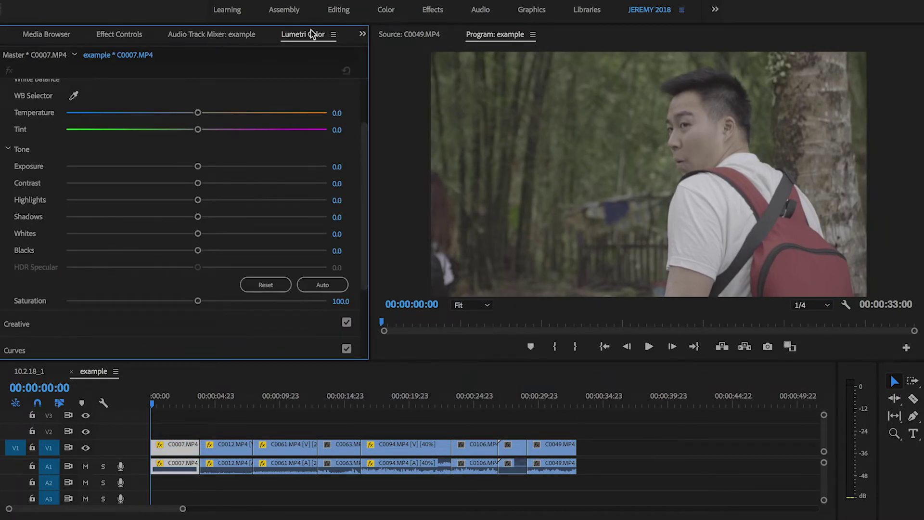
Set Lumetri Saturation to 200 on clips C0007, C0012 and C0061
scroll(245, 98, "up", 3)
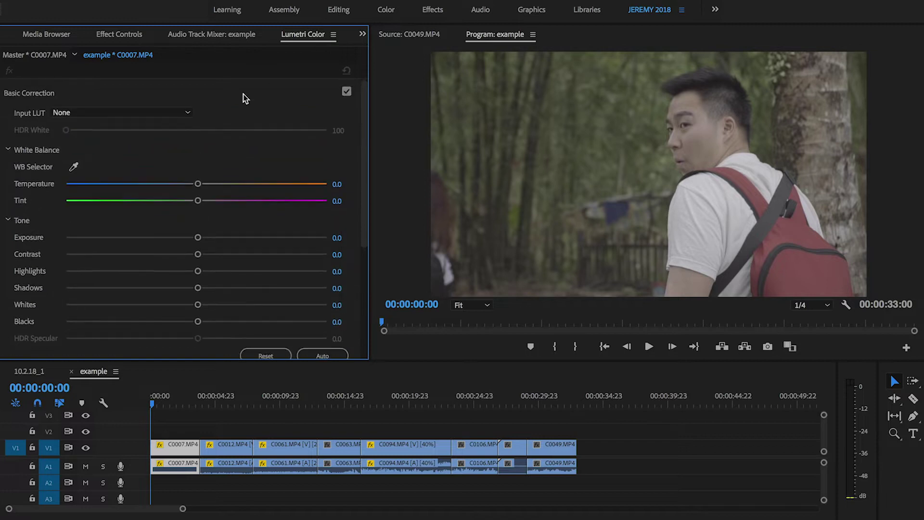
left_click(83, 99)
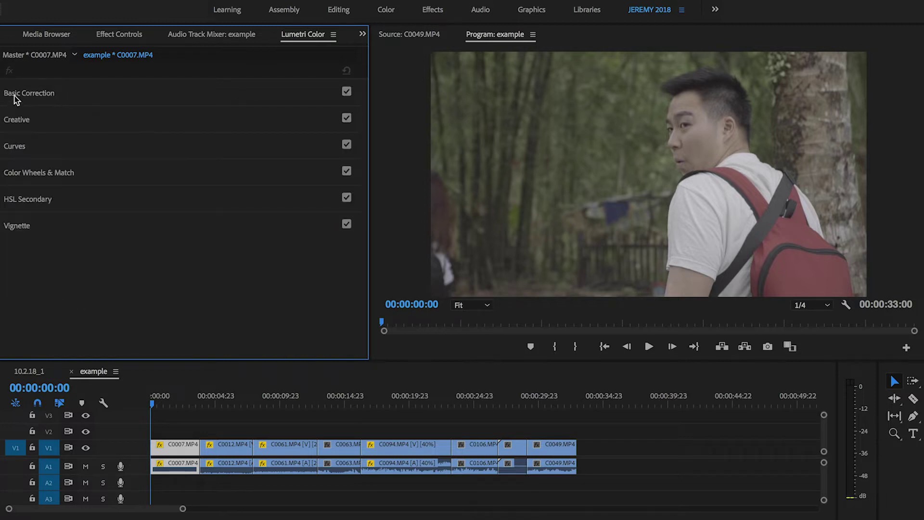
left_click(38, 96)
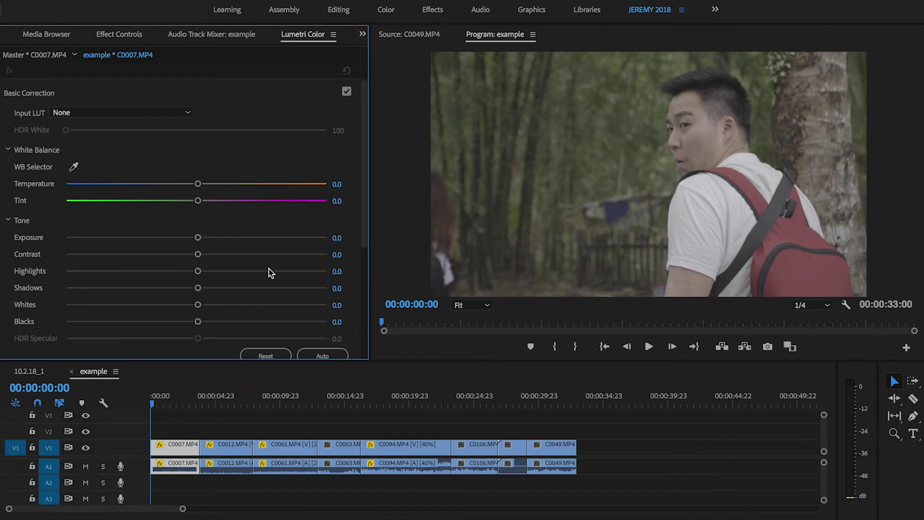
scroll(270, 272, "down", 2)
left_click_drag(198, 321, 515, 342)
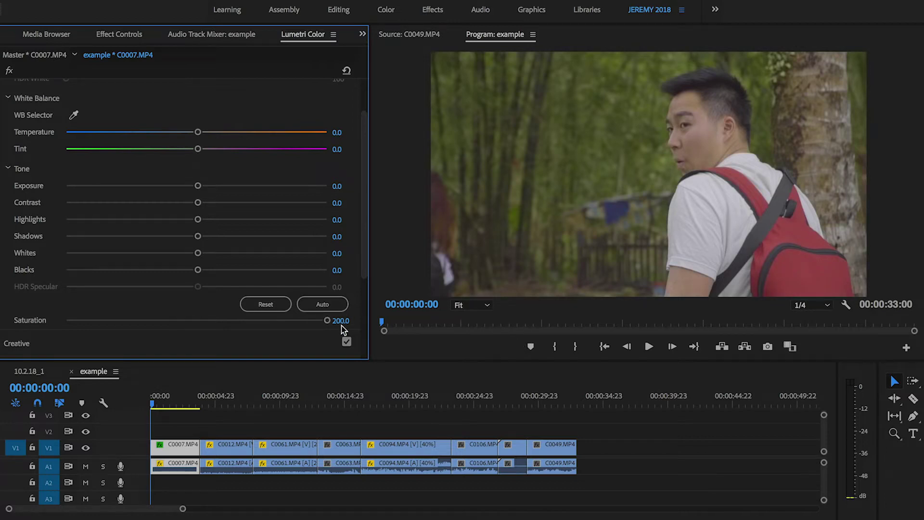
left_click(213, 401)
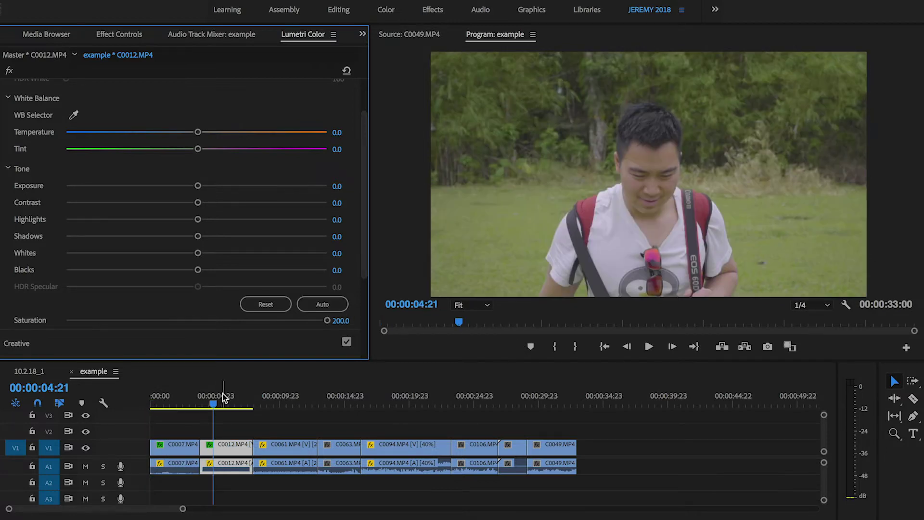
left_click_drag(222, 397, 276, 397)
left_click(201, 321)
left_click(267, 310)
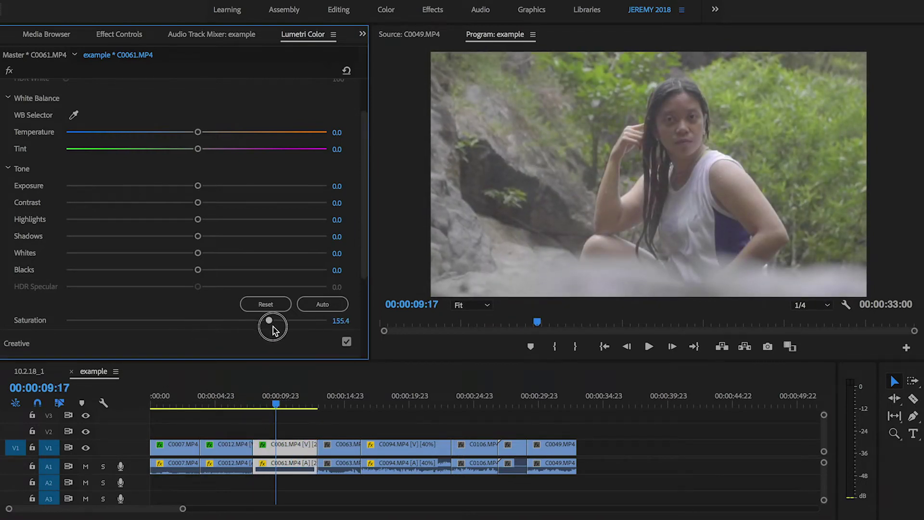
Set Saturation to 200 on clips C0063, C0094 and C0106
scroll(340, 412, "up", 1)
left_click(340, 411)
scroll(344, 417, "down", 1)
left_click_drag(337, 398, 343, 398)
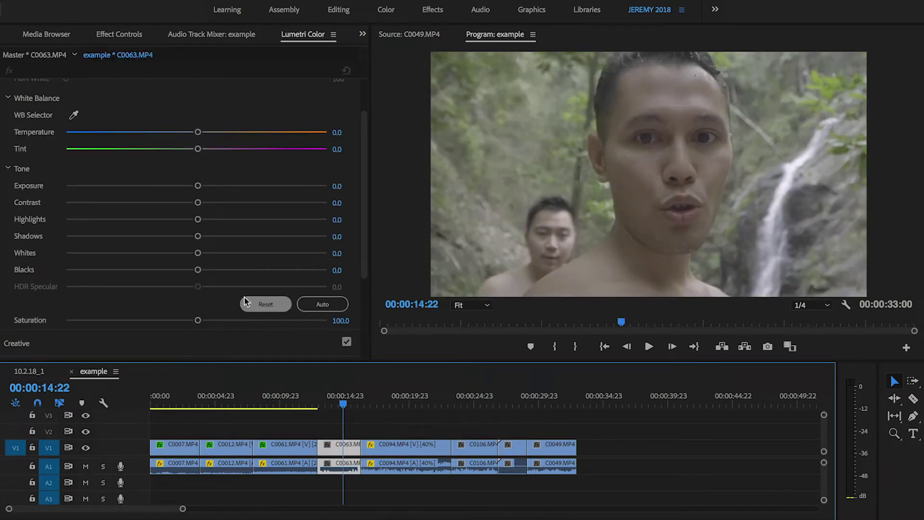
left_click_drag(207, 319, 362, 329)
left_click_drag(387, 398, 399, 399)
left_click_drag(245, 320, 354, 326)
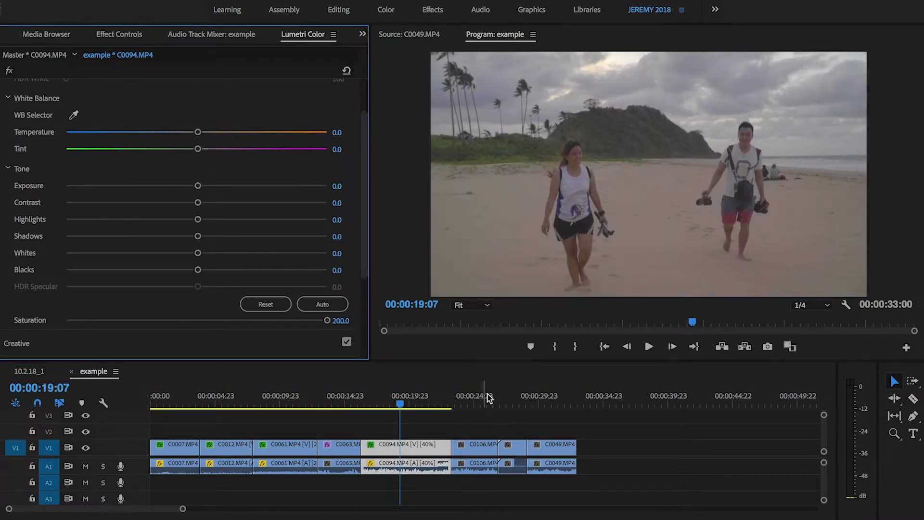
left_click(477, 403)
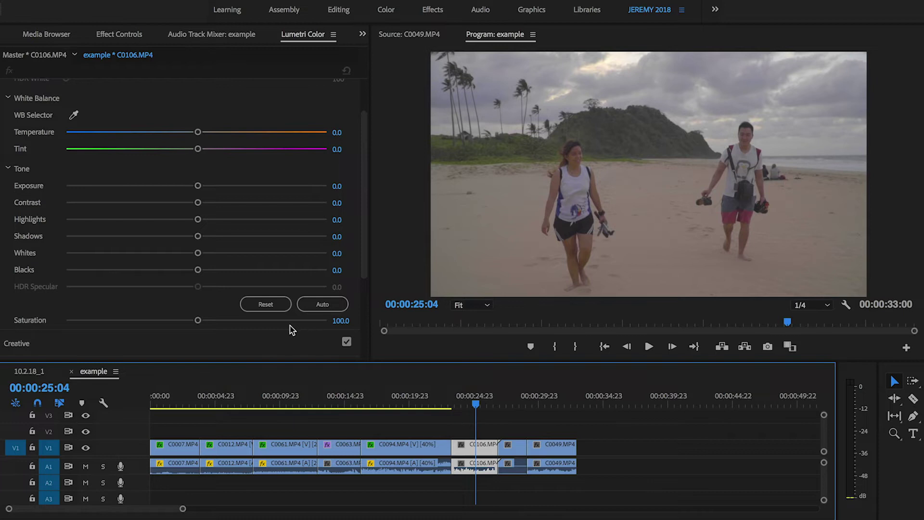
left_click_drag(284, 319, 357, 324)
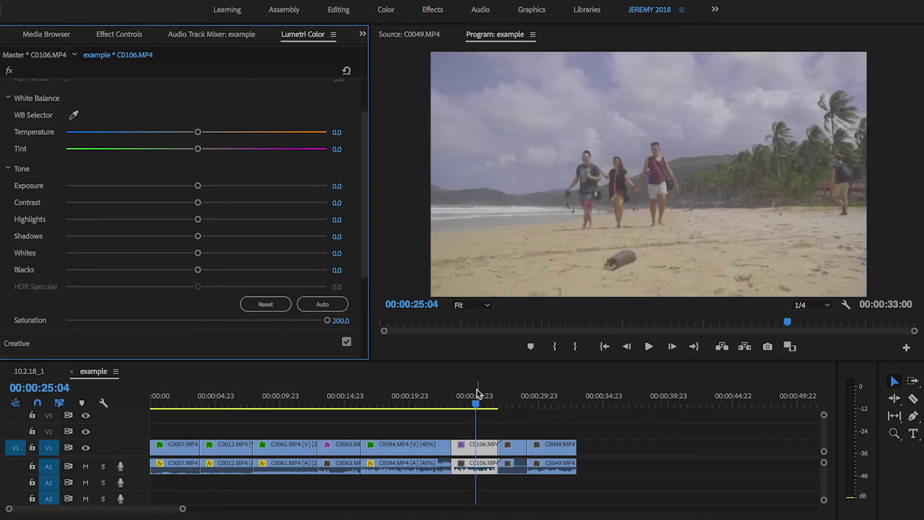
left_click_drag(477, 394, 477, 397)
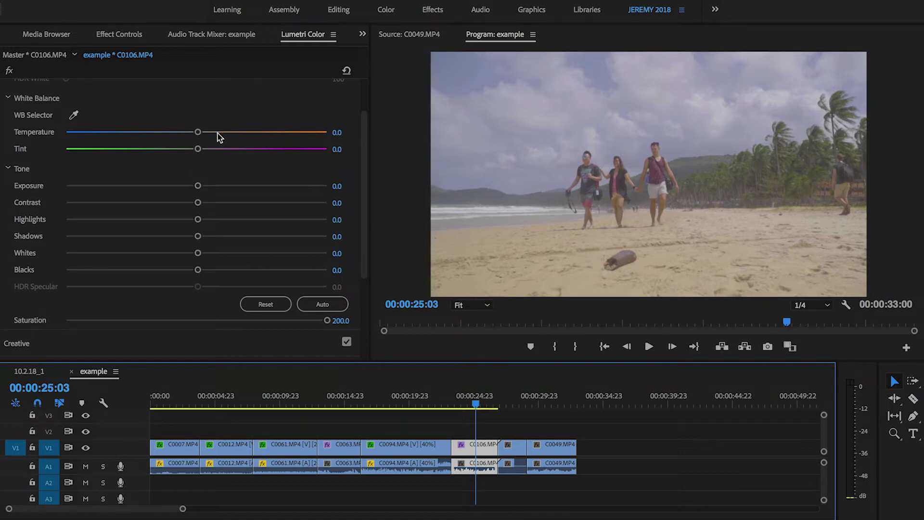
Lower C0106's Temperature to -7.4, then move the playhead onto bar clip C0022
left_click_drag(198, 131, 186, 133)
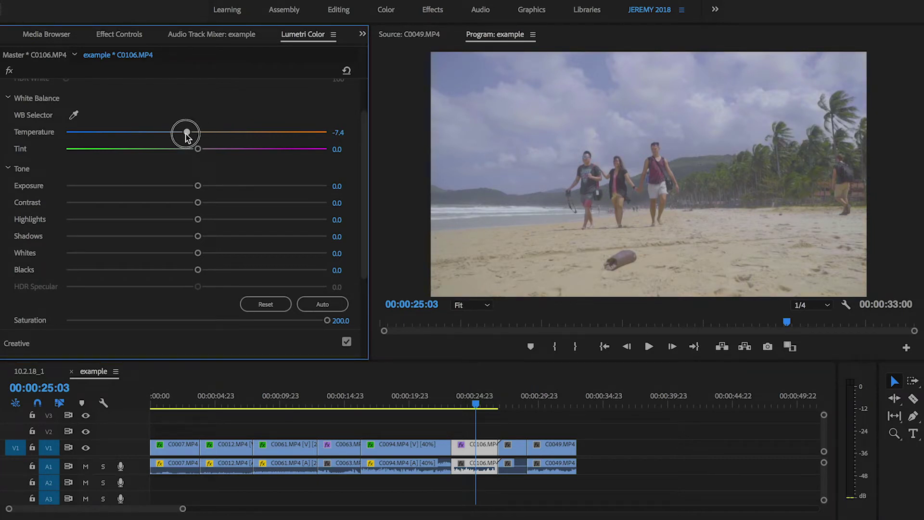
left_click_drag(185, 134, 186, 133)
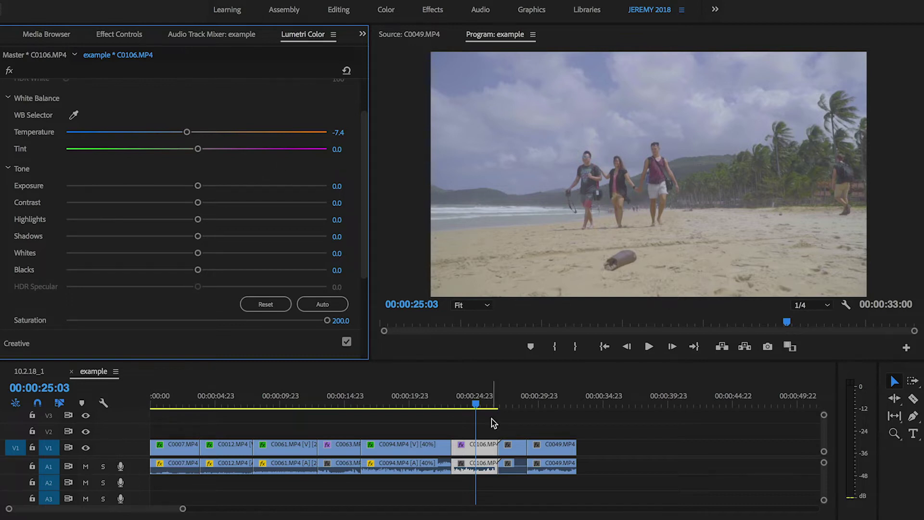
left_click_drag(485, 403, 511, 404)
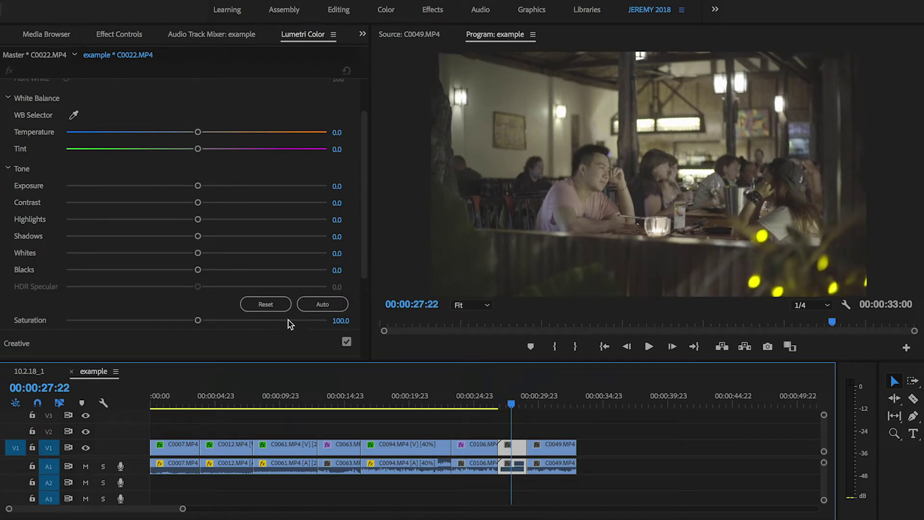
Give C0022 Saturation 200, Temperature -42.6 and a magenta Tint of 17.8
left_click_drag(289, 321, 351, 326)
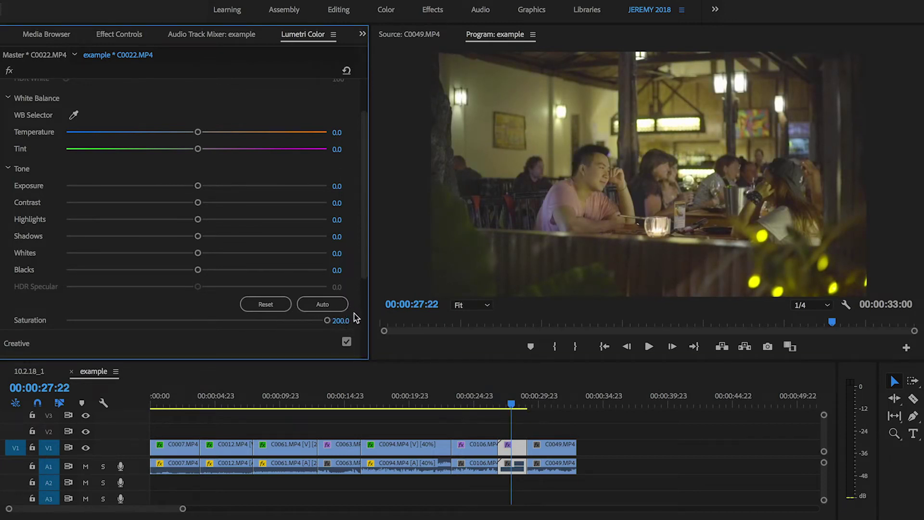
left_click_drag(507, 395, 512, 401)
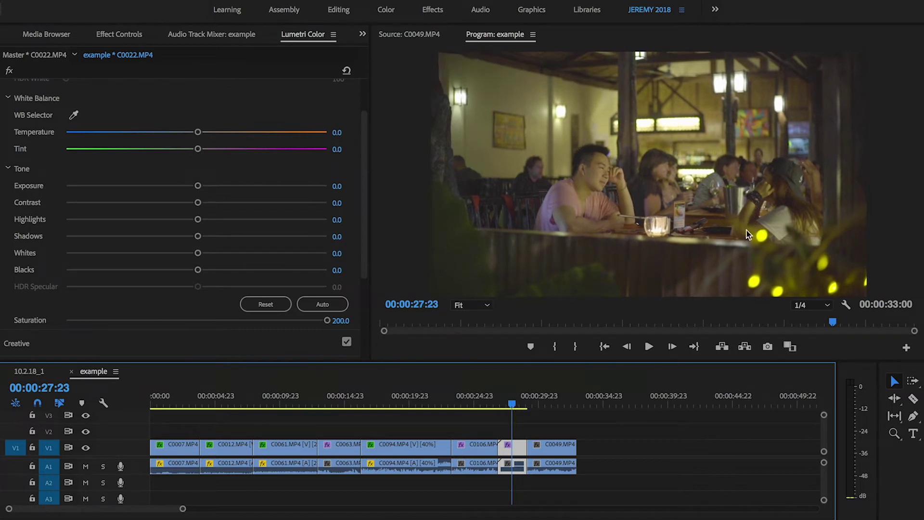
left_click_drag(198, 137, 147, 135)
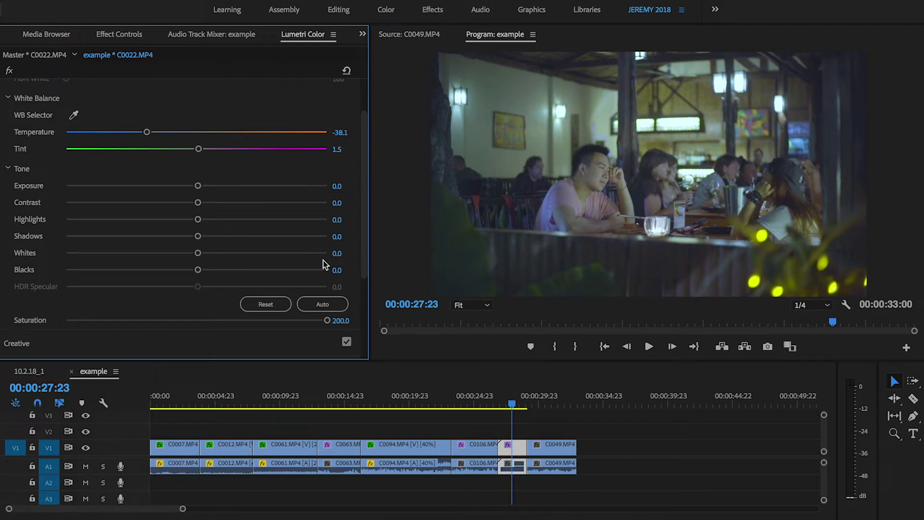
left_click_drag(147, 133, 140, 133)
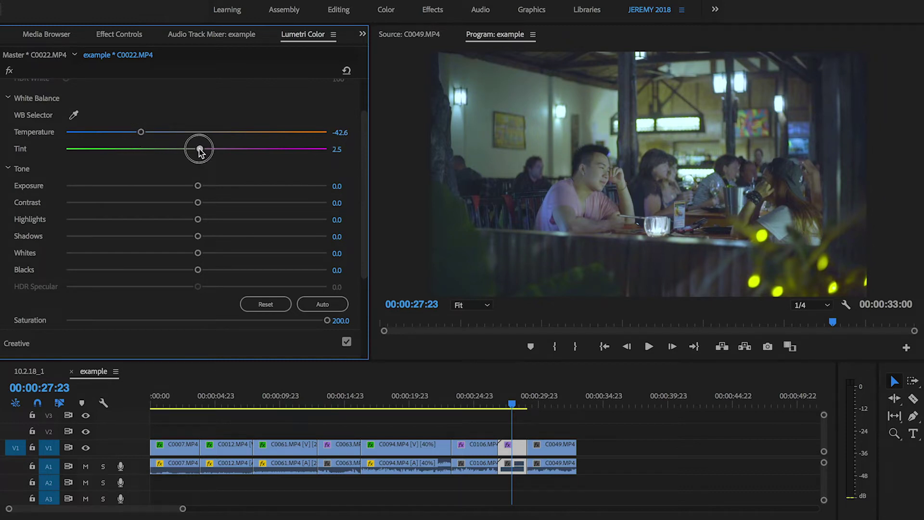
mouse_move(200, 152)
left_mouse_down()
mouse_move(191, 151)
mouse_move(202, 153)
left_mouse_up()
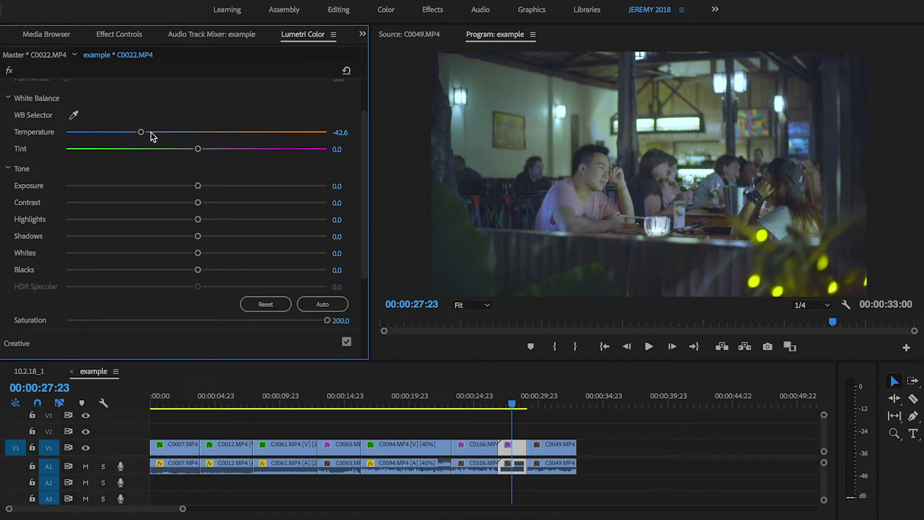
left_click_drag(201, 153, 219, 153)
mouse_move(528, 406)
left_mouse_down()
mouse_move(520, 406)
mouse_move(541, 405)
left_mouse_up()
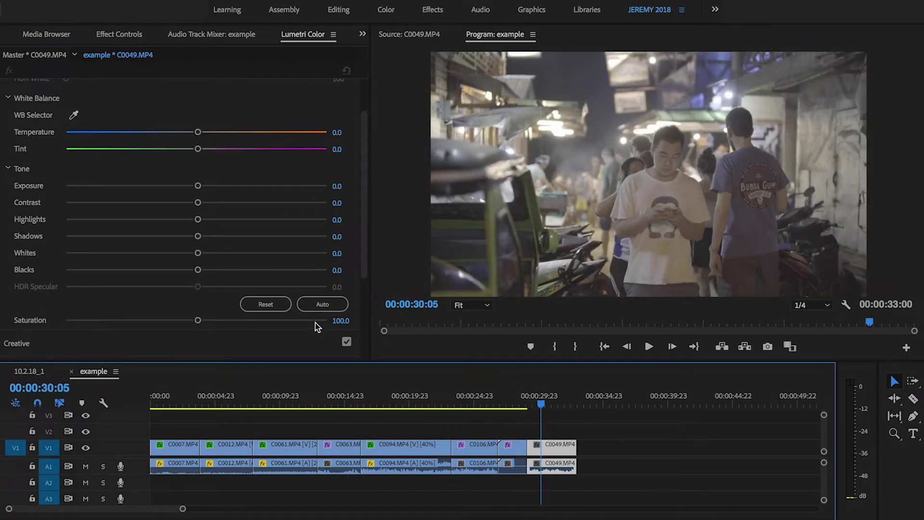
Grade night-market clip C0049 with Saturation 200, Temperature -25.2 and Tint 11.9
left_click_drag(197, 321, 365, 327)
left_click_drag(536, 409, 560, 403)
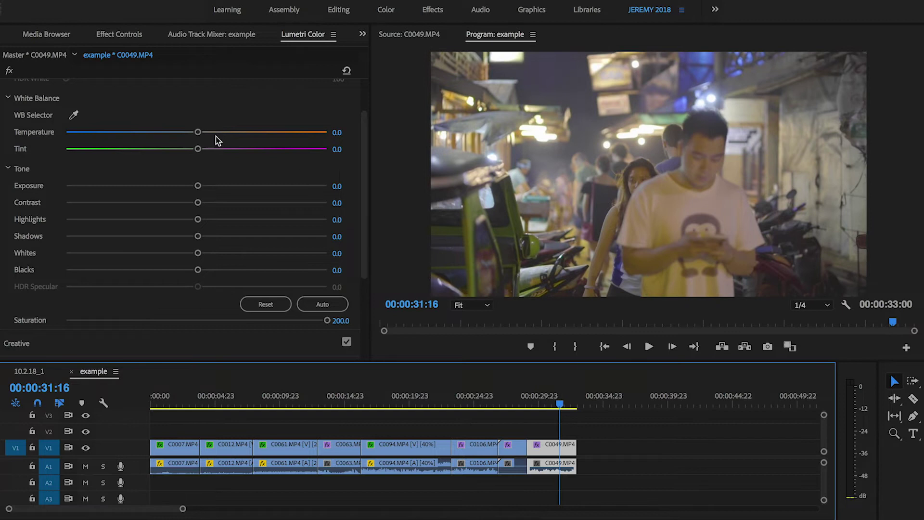
left_click_drag(198, 132, 161, 134)
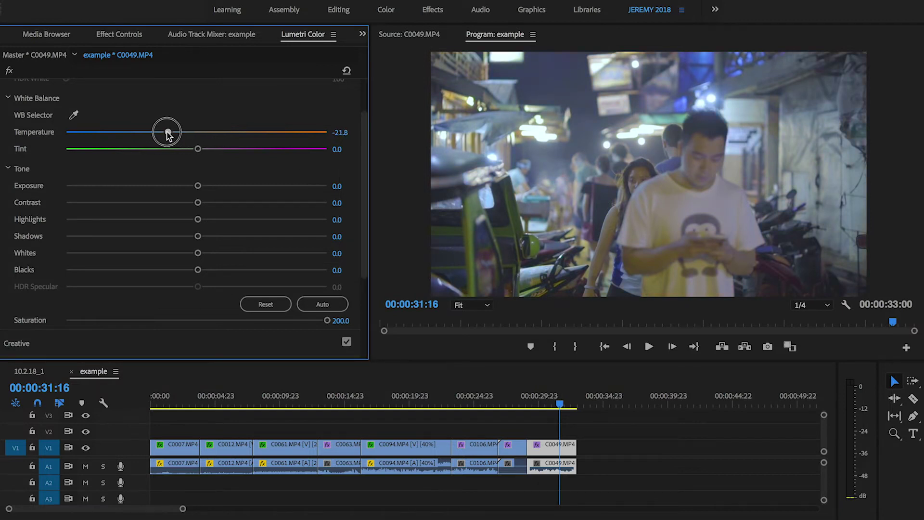
left_click_drag(536, 400, 565, 396)
left_click_drag(169, 133, 211, 149)
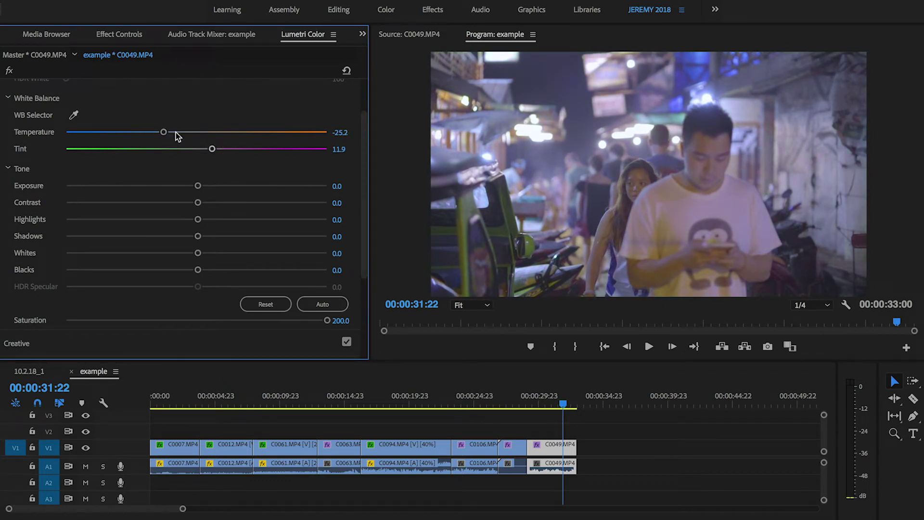
left_click_drag(564, 389, 157, 402)
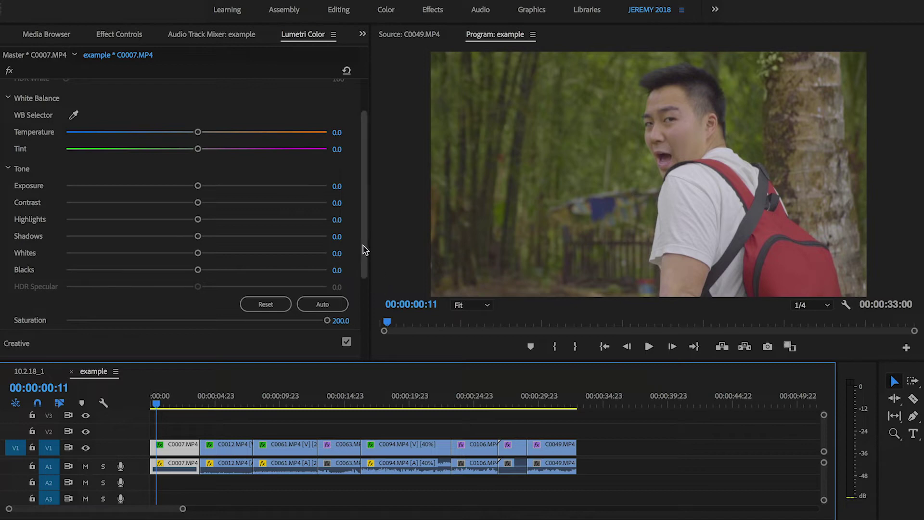
Push C0022's tint further toward magenta and lower its Temperature to -50.5
mouse_move(365, 246)
left_mouse_down()
mouse_move(367, 283)
mouse_move(366, 252)
left_mouse_up()
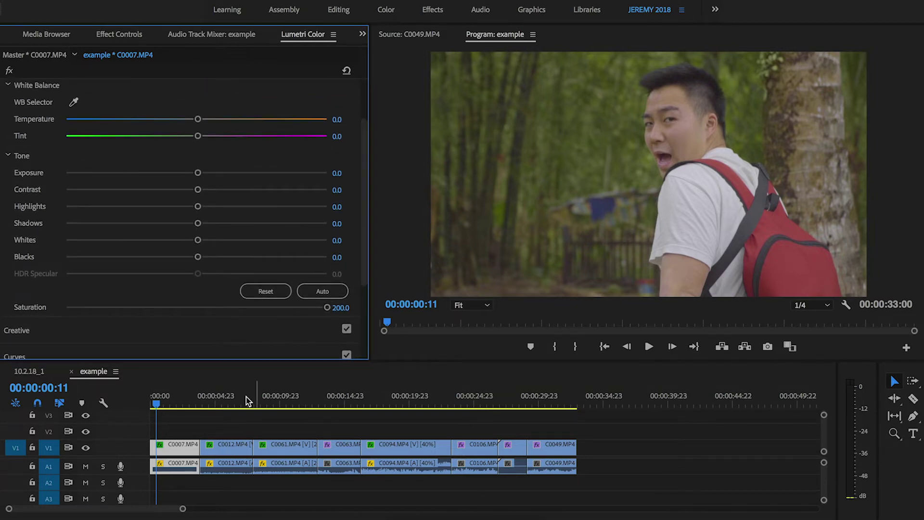
left_click_drag(175, 403, 513, 408)
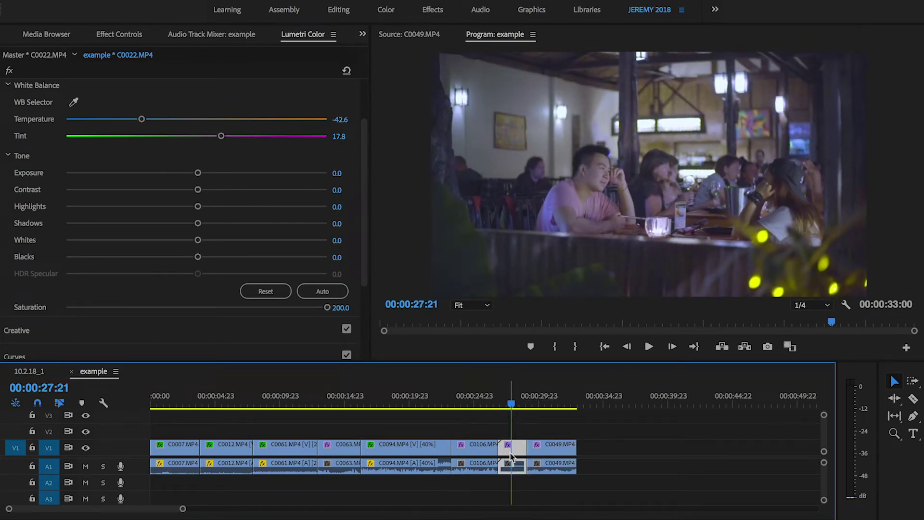
mouse_move(220, 136)
left_mouse_down()
mouse_move(241, 136)
mouse_move(217, 138)
mouse_move(241, 139)
mouse_move(232, 140)
left_mouse_up()
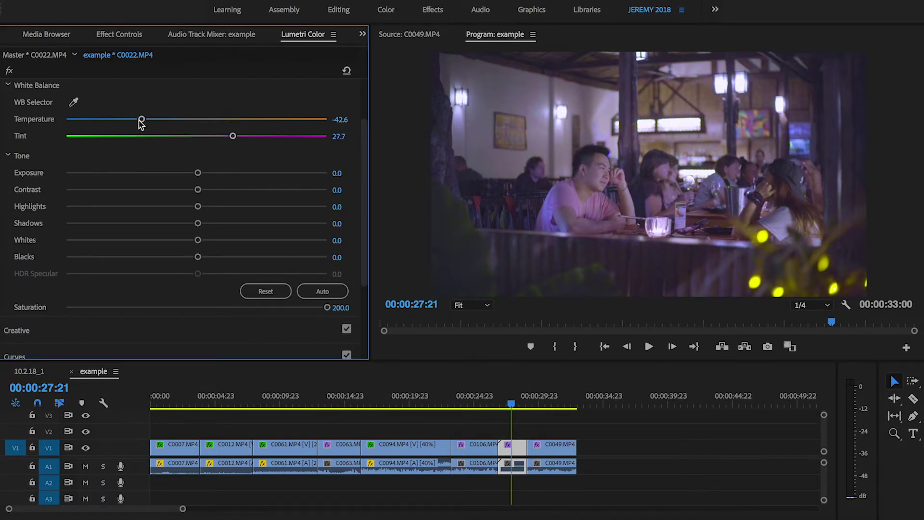
mouse_move(141, 120)
left_mouse_down()
mouse_move(120, 120)
mouse_move(131, 124)
left_mouse_up()
Cool clip C0049 to Temperature -39.6 with a magenta Tint of 25.2
left_click(514, 397)
left_click_drag(515, 397, 572, 394)
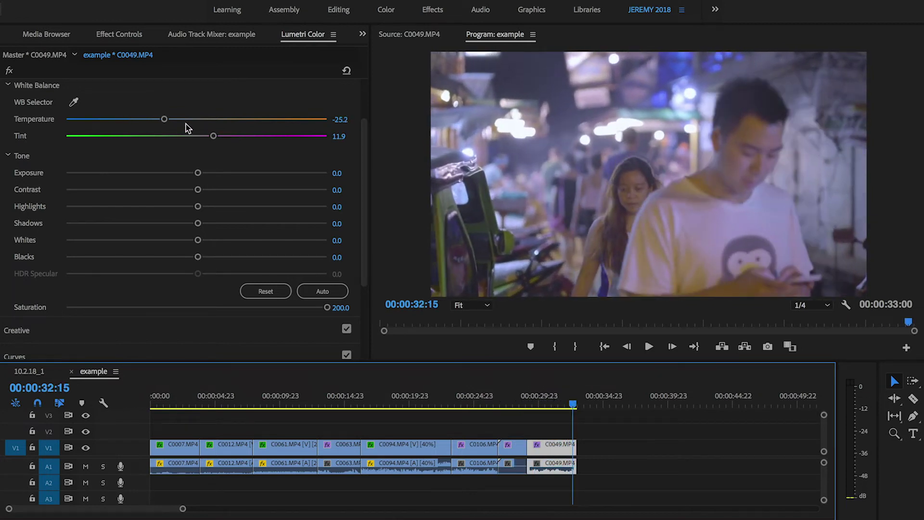
left_click_drag(164, 120, 145, 121)
left_click_drag(213, 137, 230, 137)
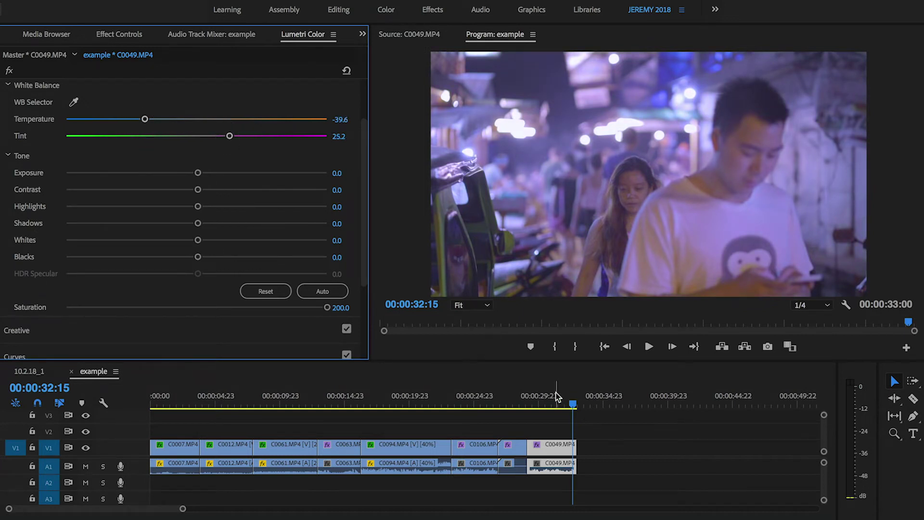
left_click_drag(556, 396, 150, 400)
Create a new 3840 x 2160 Adjustment Layer in the Project panel
left_click(155, 397)
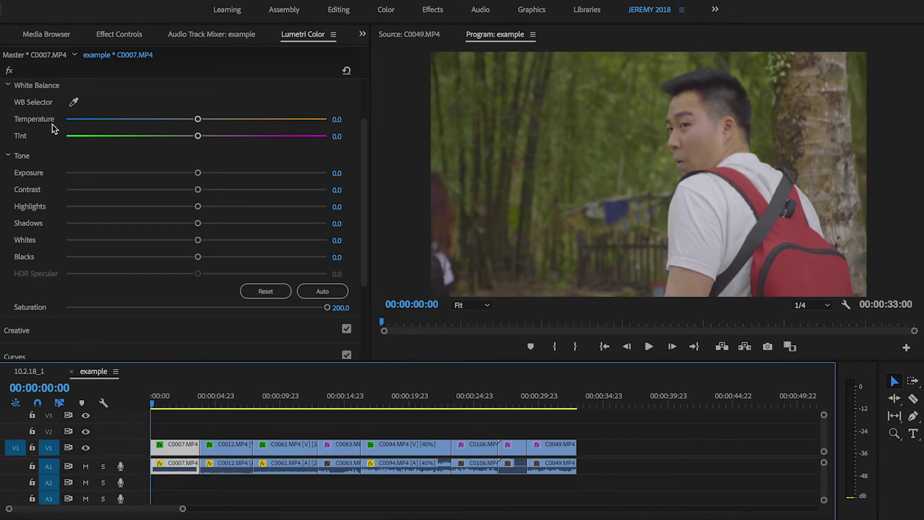
scroll(93, 39, "up", 5)
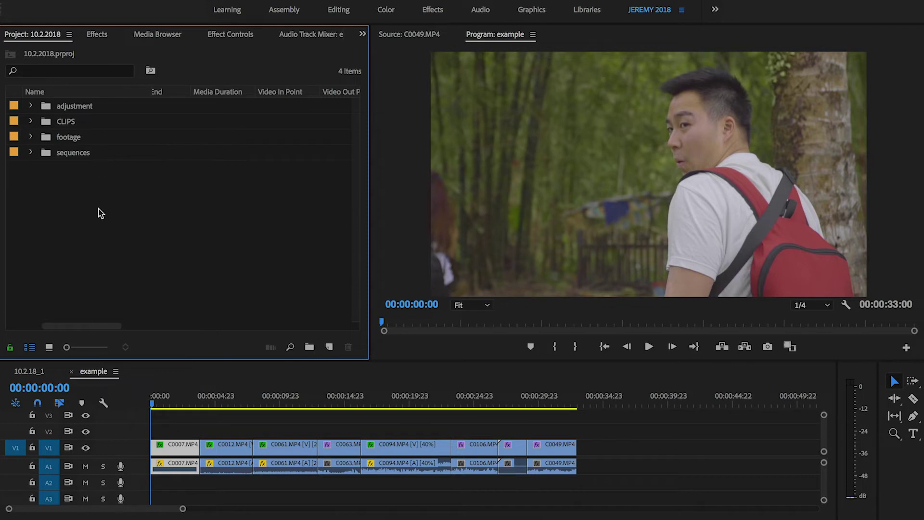
right_click(95, 193)
mouse_move(152, 246)
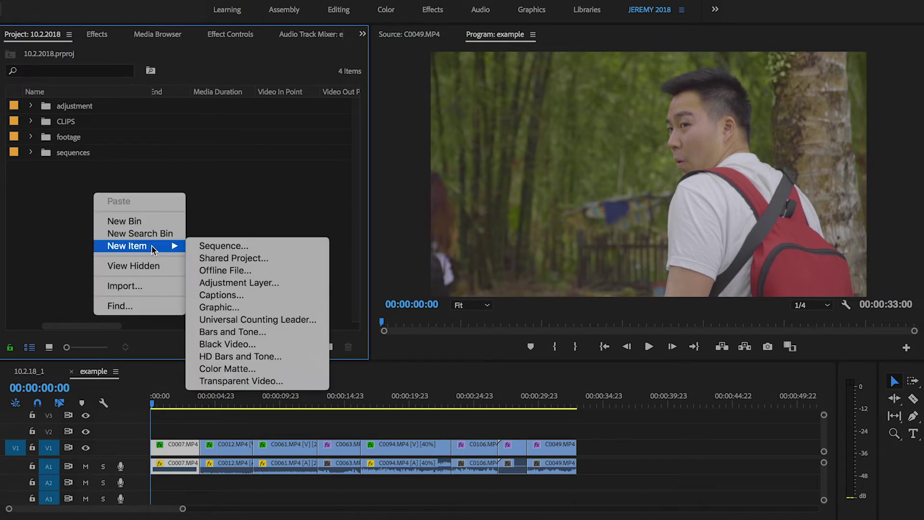
left_click(228, 283)
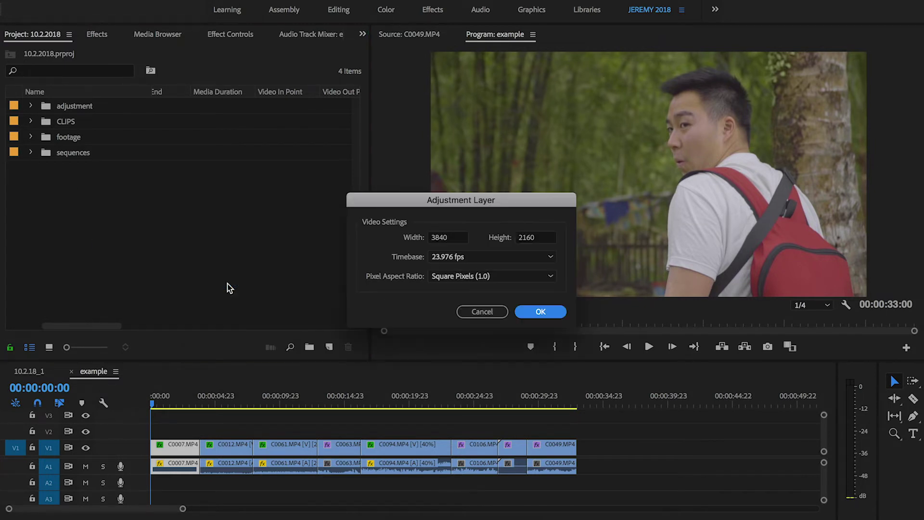
left_click(533, 311)
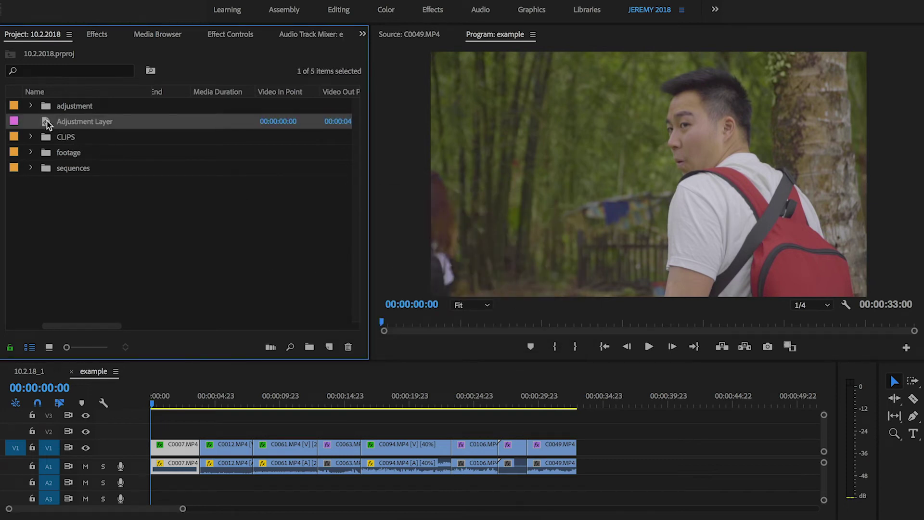
Place the Adjustment Layer on V2, stretch it across the whole sequence, and select it
left_click_drag(47, 123, 133, 429)
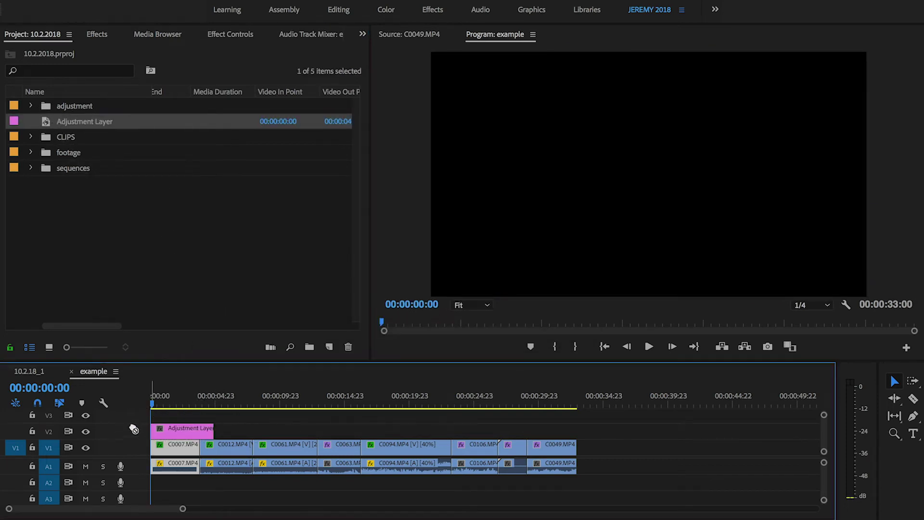
left_click_drag(213, 428, 572, 416)
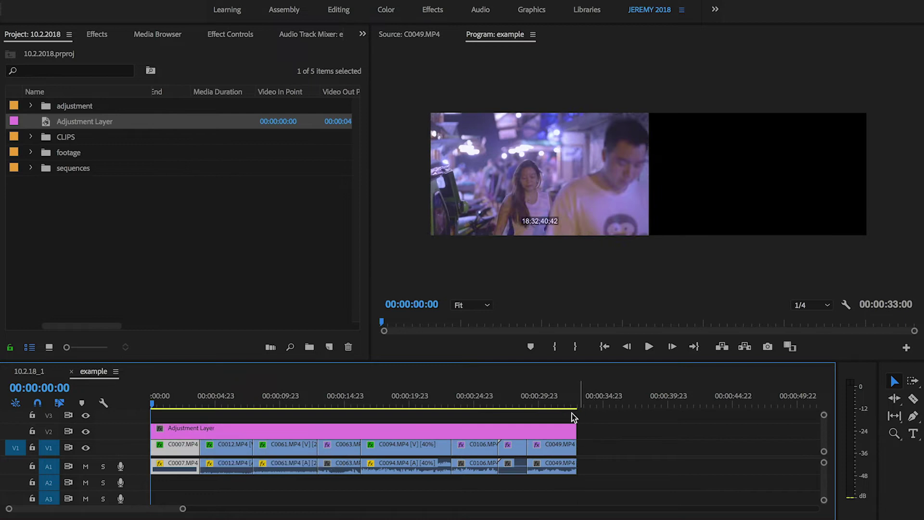
left_click_drag(173, 392, 180, 416)
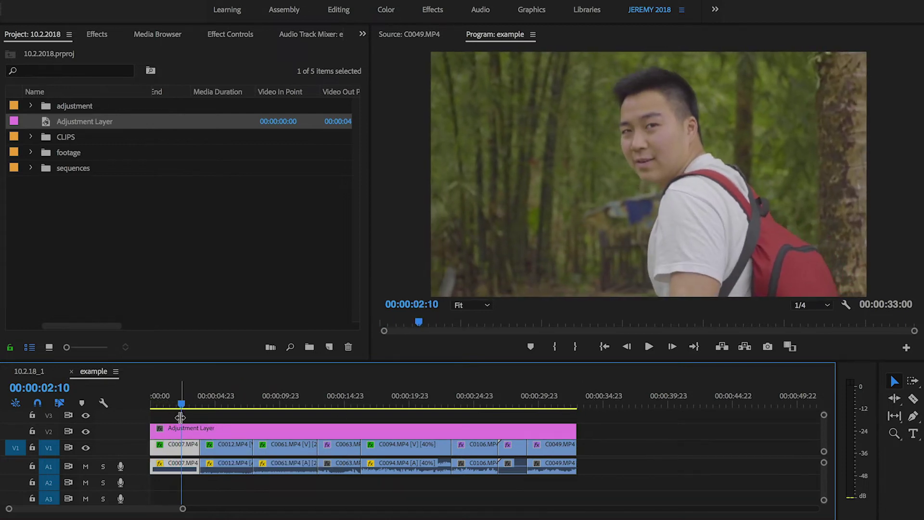
left_click(181, 430)
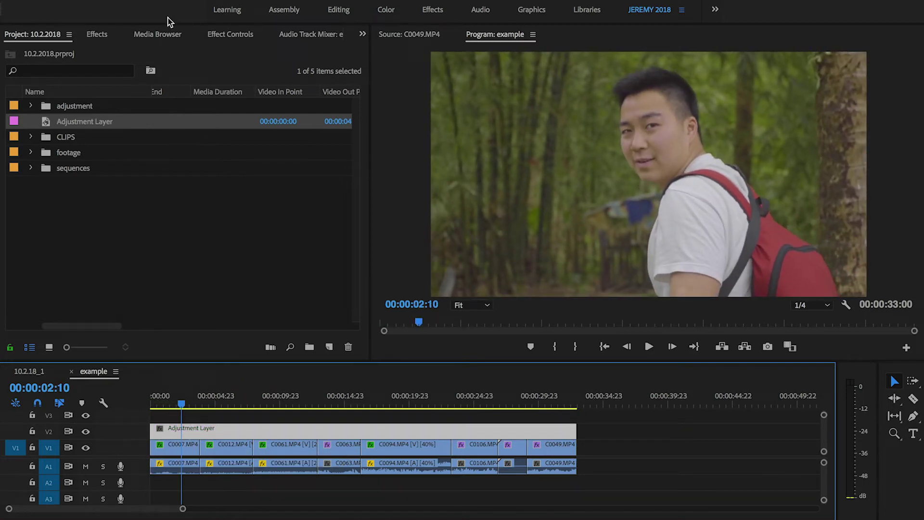
left_click(224, 37)
Save the project and expand the adjustment layer's Lumetri Curves section
left_click(305, 33)
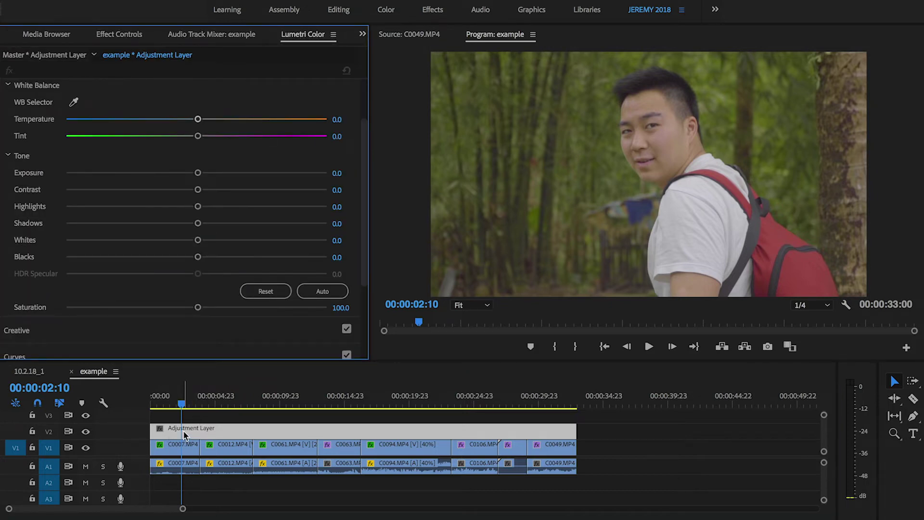
key("ctrl+s")
scroll(356, 216, "down", 5)
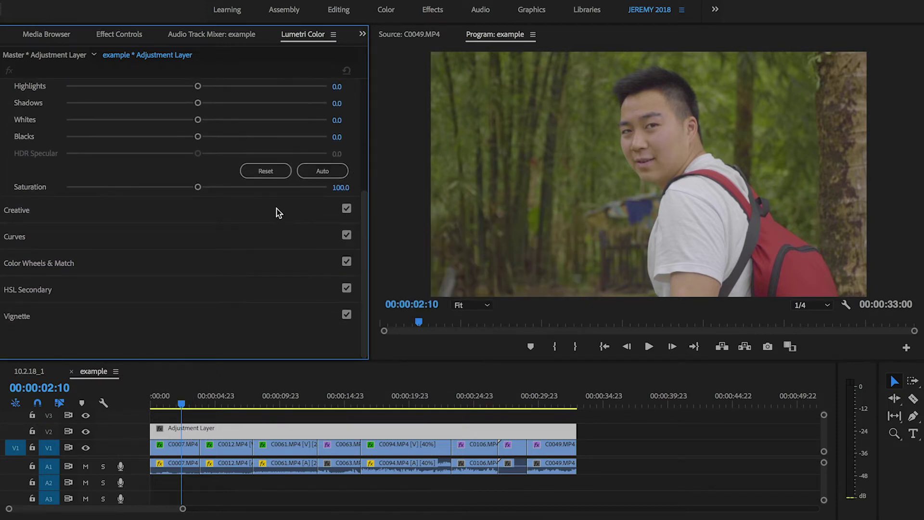
left_click(262, 236)
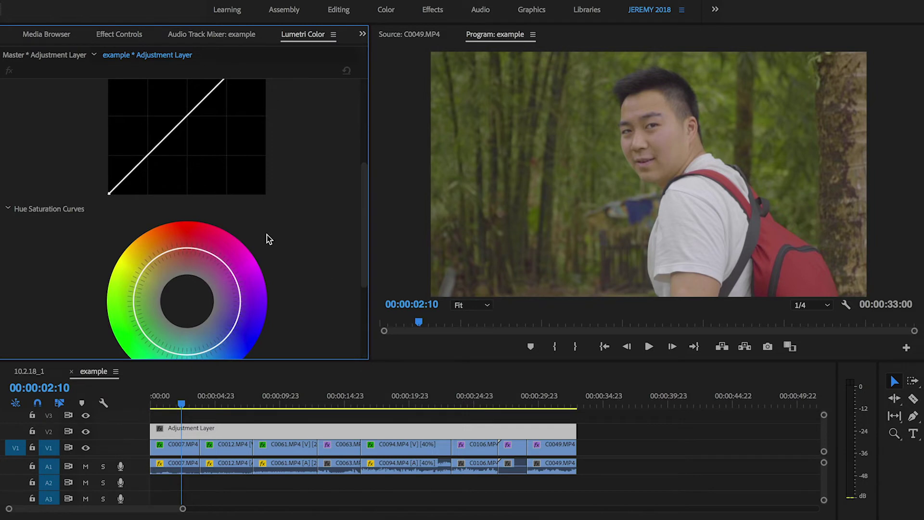
left_click_drag(365, 207, 366, 163)
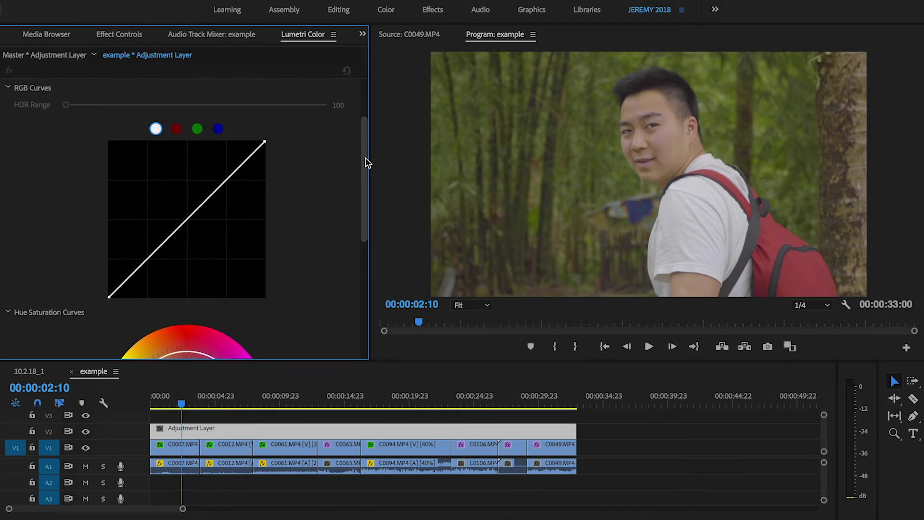
Shape the RGB curve into an S: deeper shadows, brighter highlights, lifted black point
left_click(186, 222)
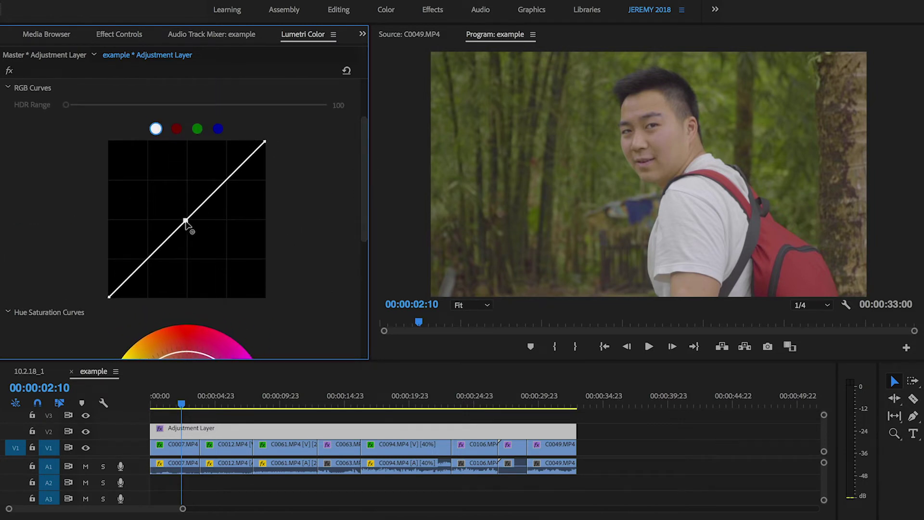
left_click_drag(147, 260, 150, 269)
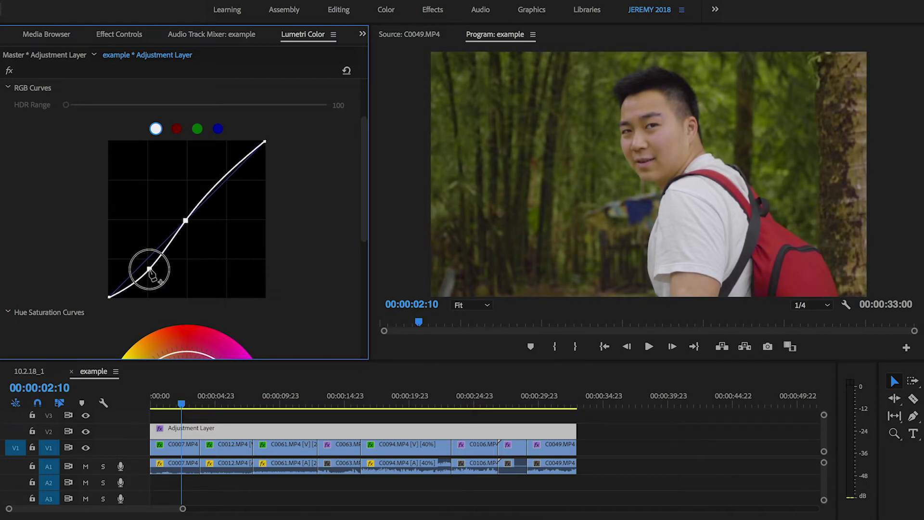
left_click_drag(222, 180, 220, 174)
left_click(109, 297)
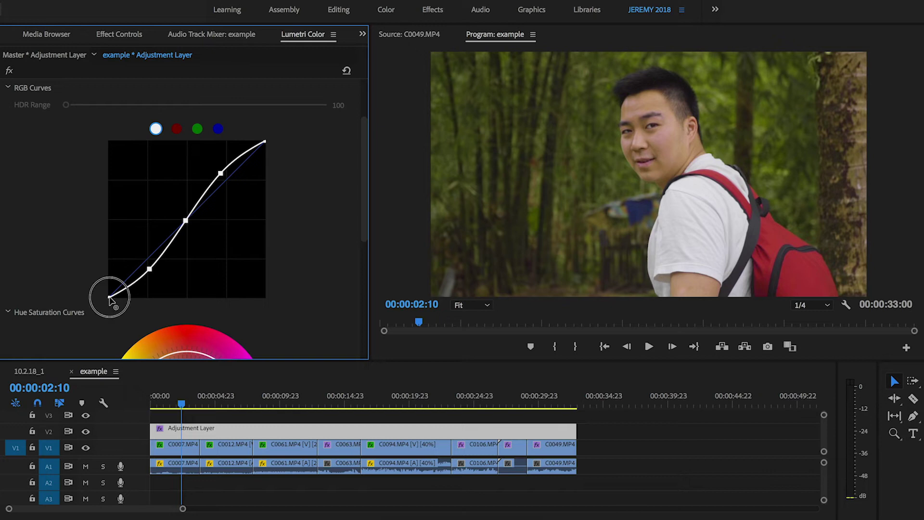
left_click_drag(110, 299, 99, 295)
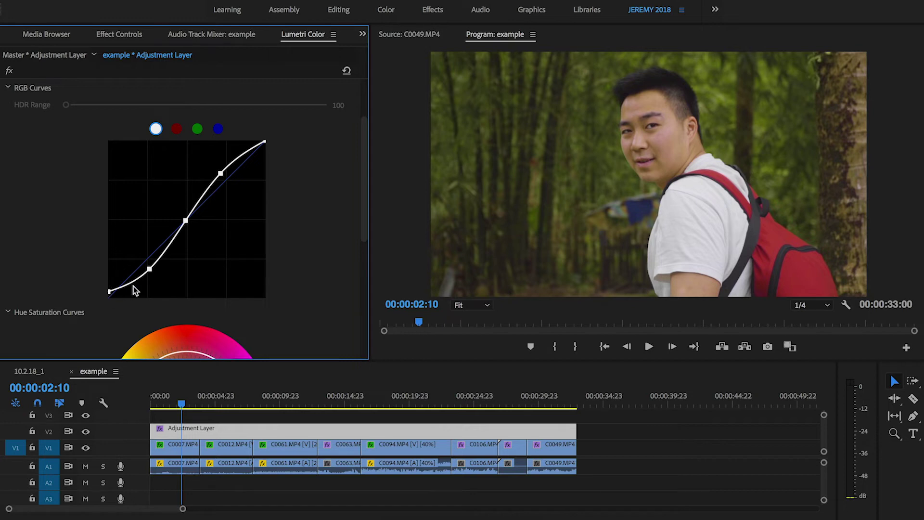
left_click(150, 271)
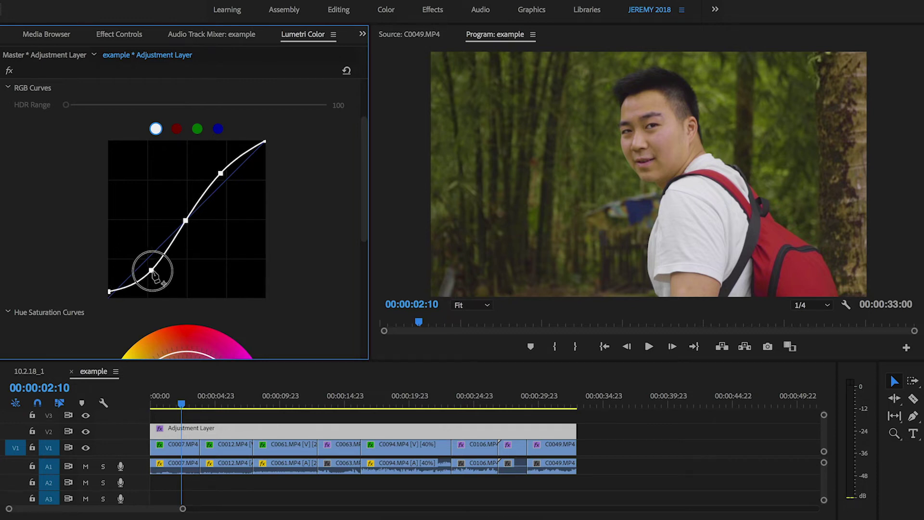
left_click_drag(152, 271, 151, 269)
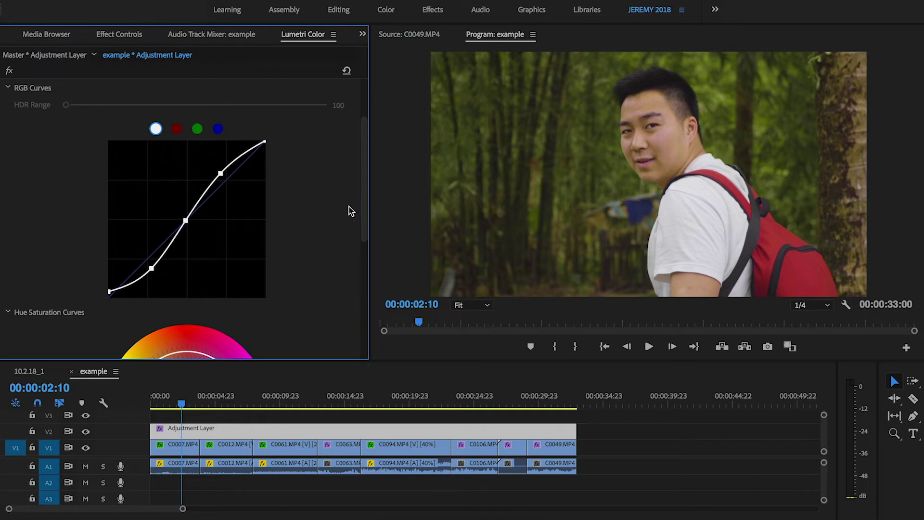
left_click(177, 400)
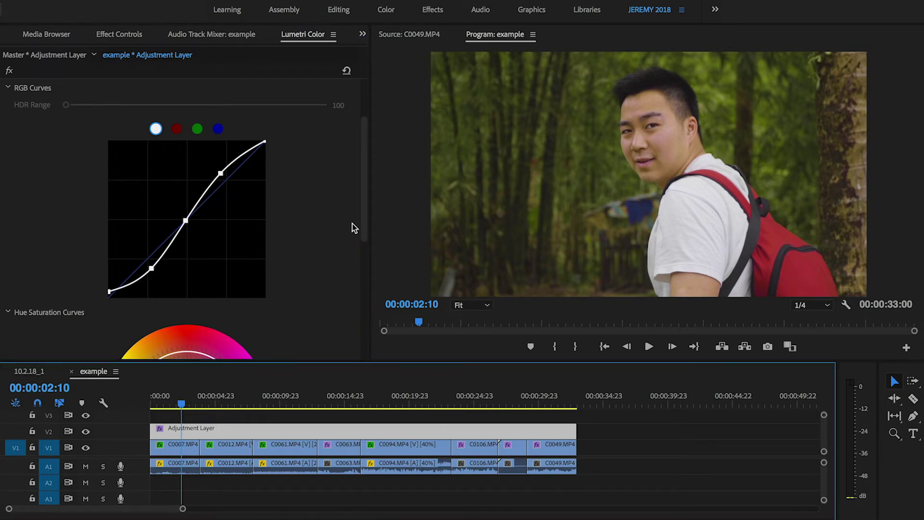
Nudge the Shadows and Highlights wheels slightly and shift Midtones toward warm orange
left_click(363, 217)
left_click_drag(363, 215, 355, 334)
left_click(50, 266)
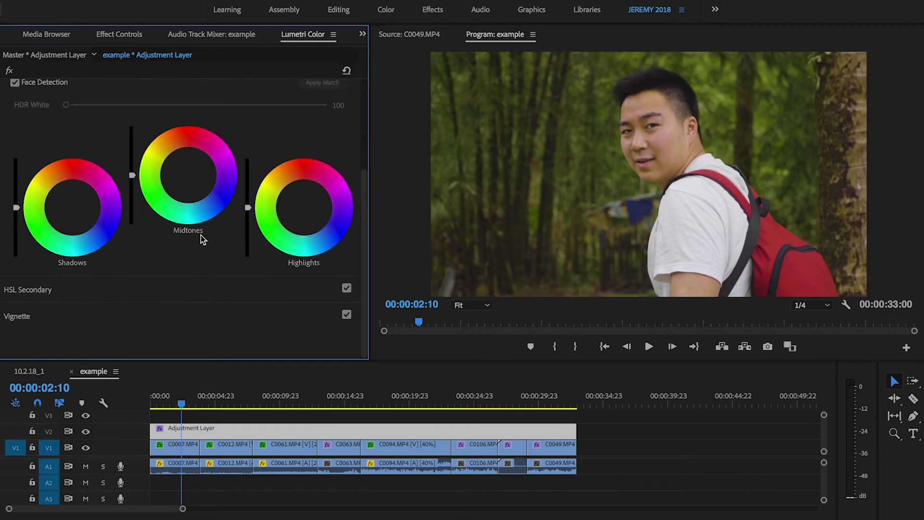
left_click(72, 208)
left_click_drag(72, 207, 74, 214)
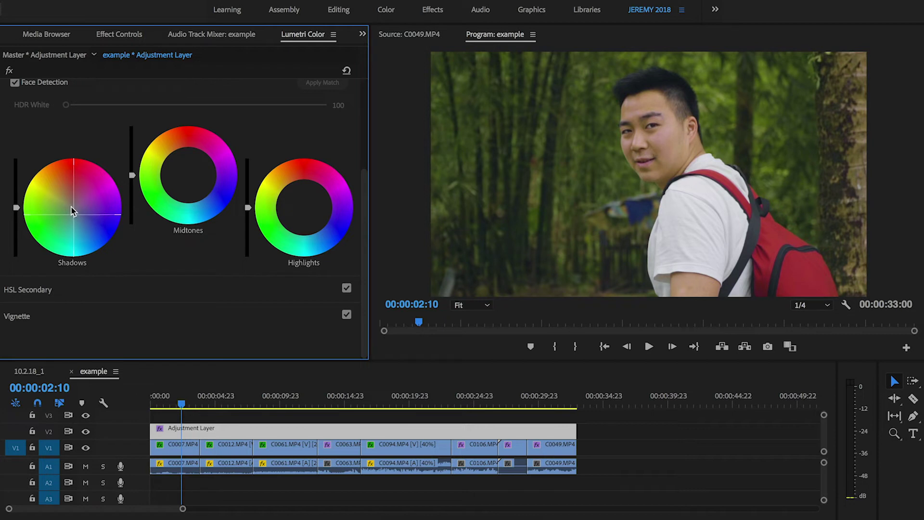
left_click(303, 208)
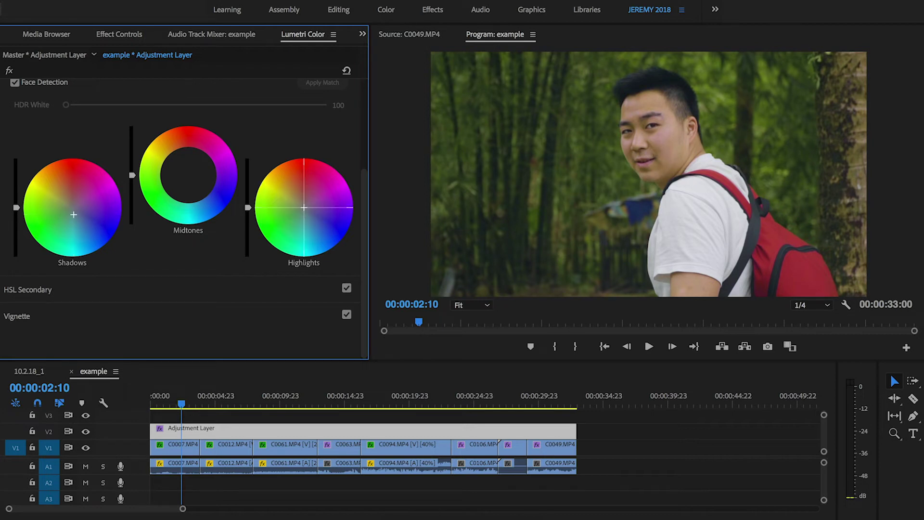
left_click_drag(303, 207, 305, 212)
left_click(190, 175)
left_click_drag(188, 175, 182, 165)
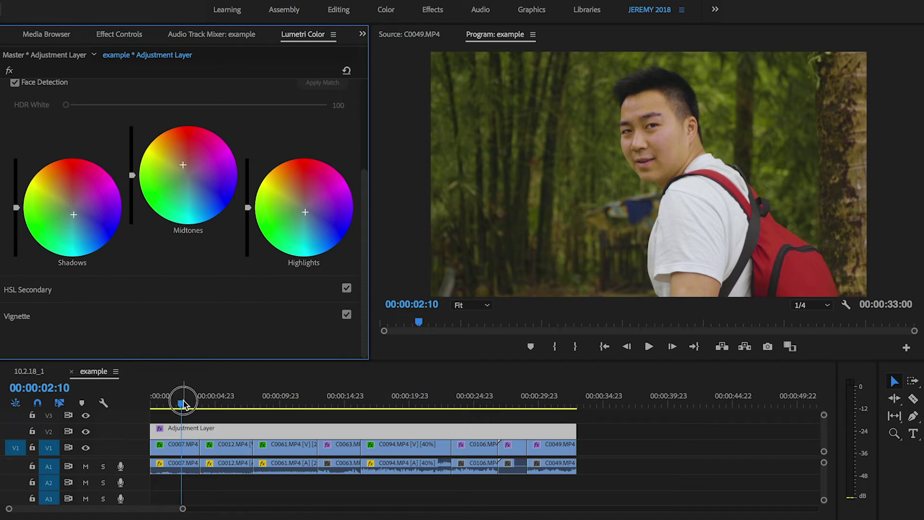
left_click(189, 402)
Select clip C0012 and in RGB Curves pull the blue curve down and the red curve up slightly
left_click_drag(192, 403, 224, 403)
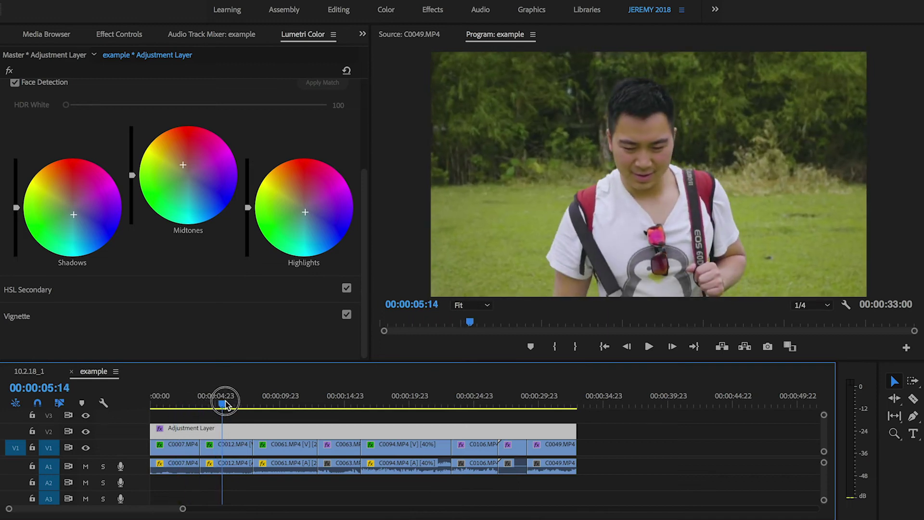
left_click(236, 446)
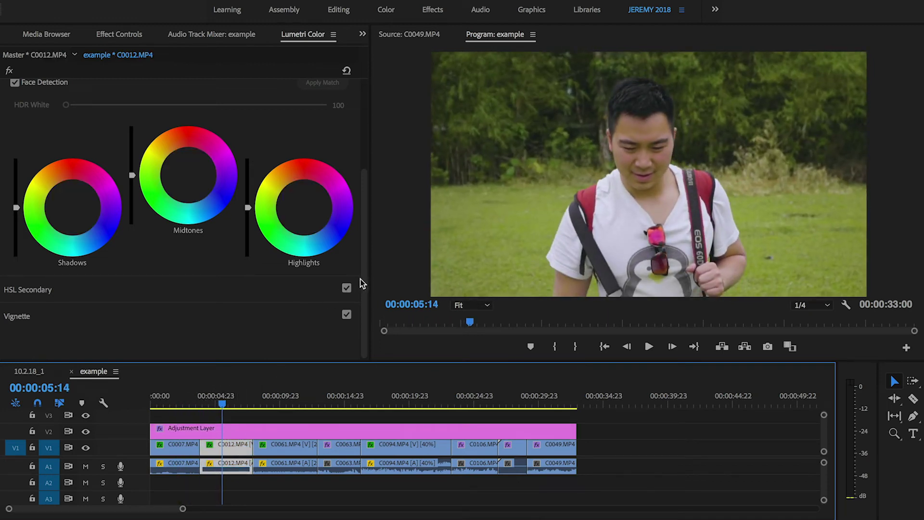
left_click_drag(362, 283, 367, 155)
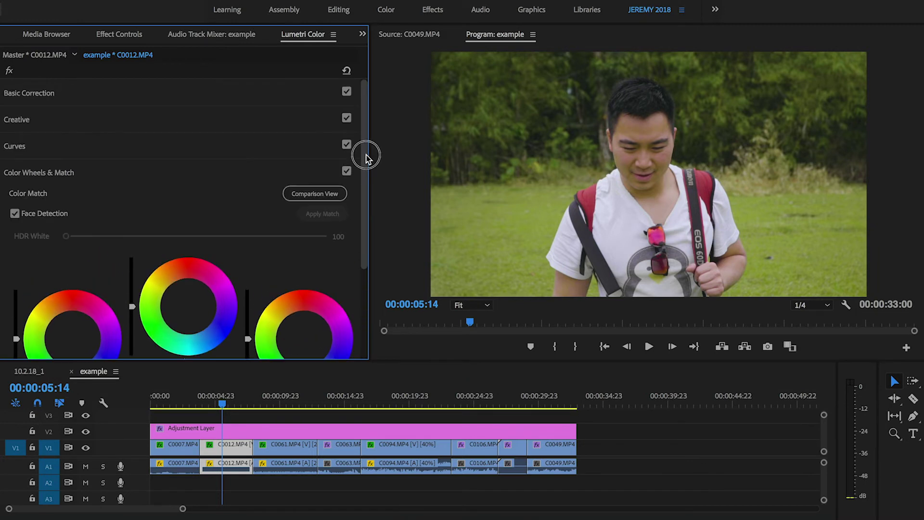
left_click(274, 150)
left_click(177, 210)
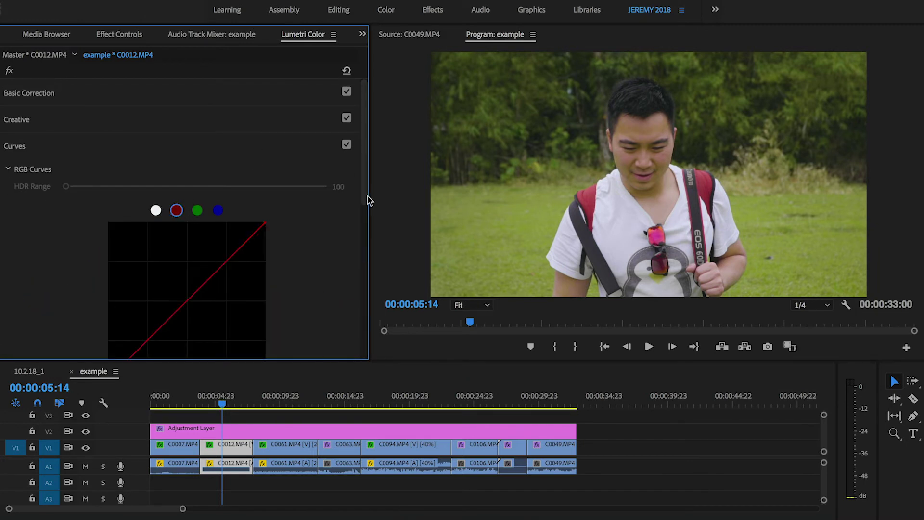
left_click_drag(368, 200, 363, 202)
left_click(217, 171)
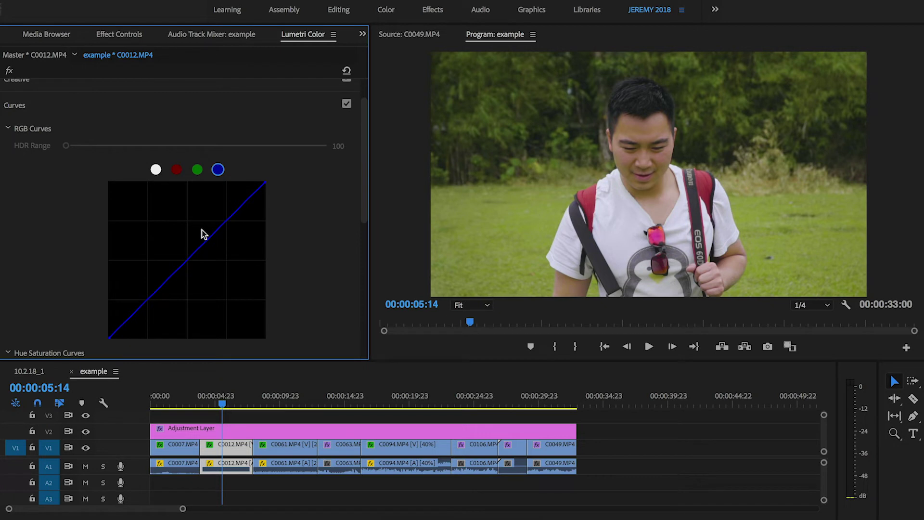
left_click_drag(189, 264, 193, 269)
left_click(177, 170)
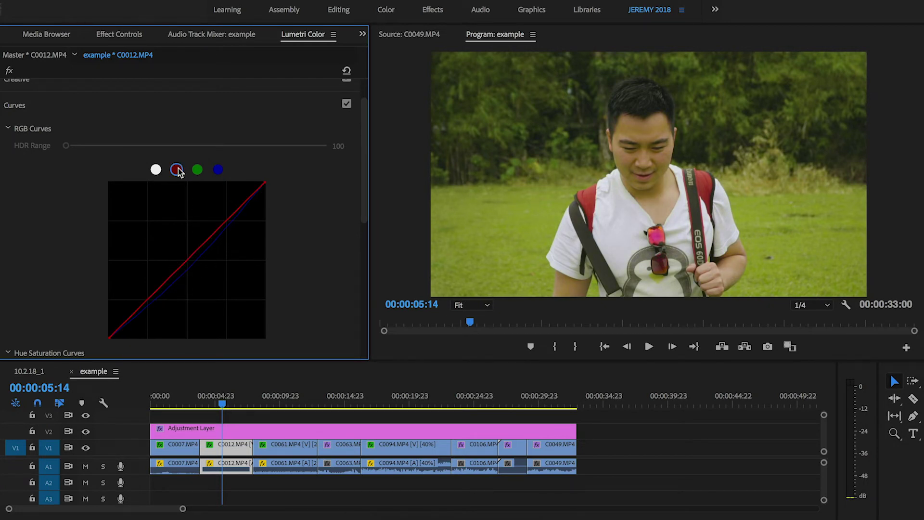
left_click_drag(188, 261, 185, 257)
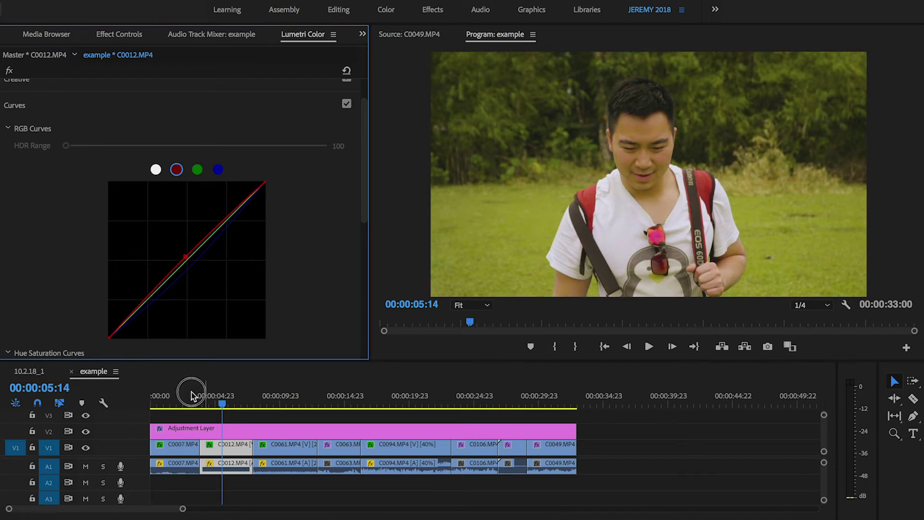
left_click_drag(190, 396, 274, 404)
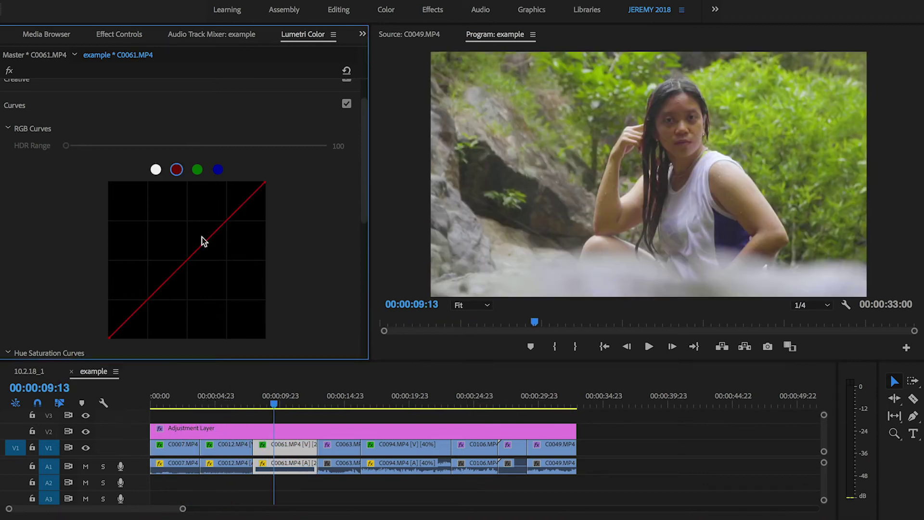
Pull clip C0061's master curve slightly down to darken it, then scrub to beach clip C0094
left_click(155, 170)
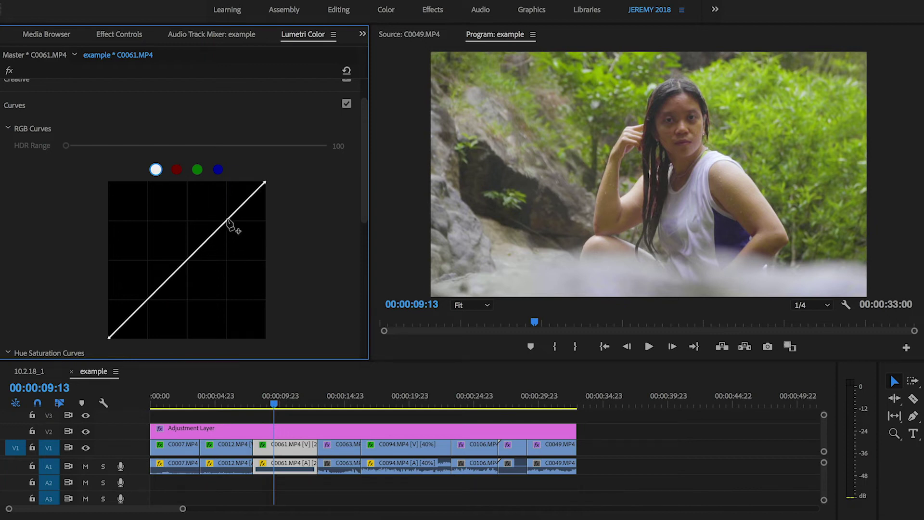
left_click_drag(227, 219, 232, 225)
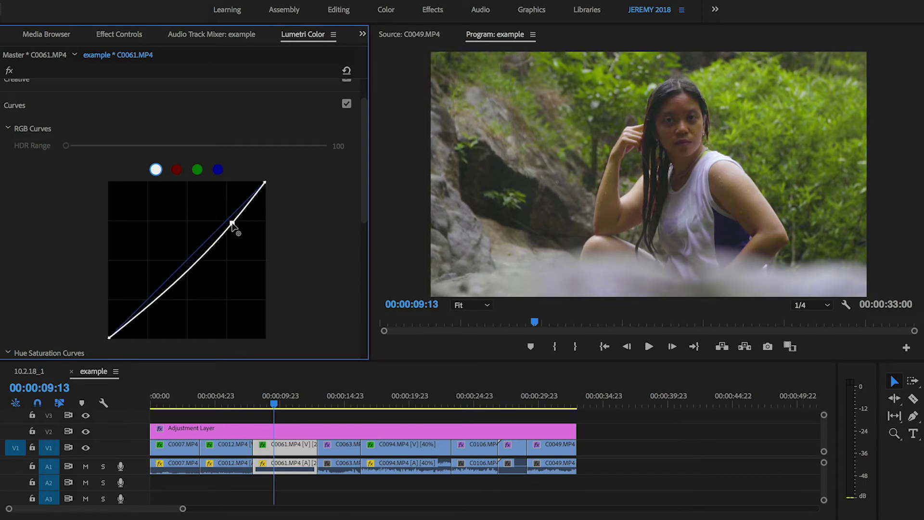
left_click_drag(275, 403, 285, 403)
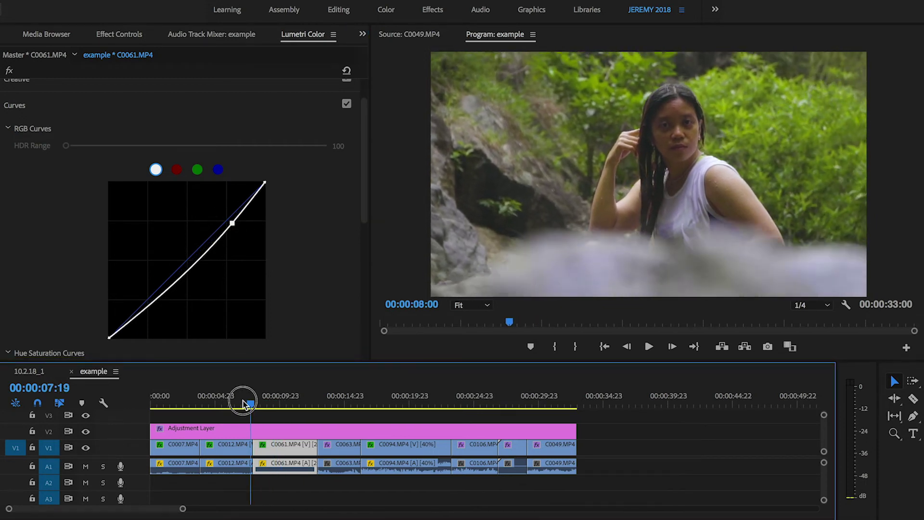
left_click_drag(244, 403, 420, 402)
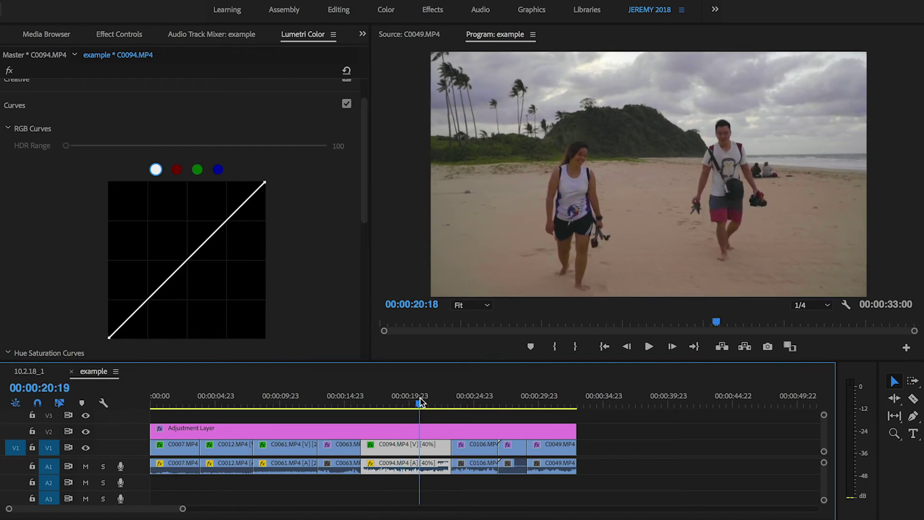
Toggle the Adjustment Layer's V2 output off and on to compare the beach grade, then scrub to C0106
left_click(201, 427)
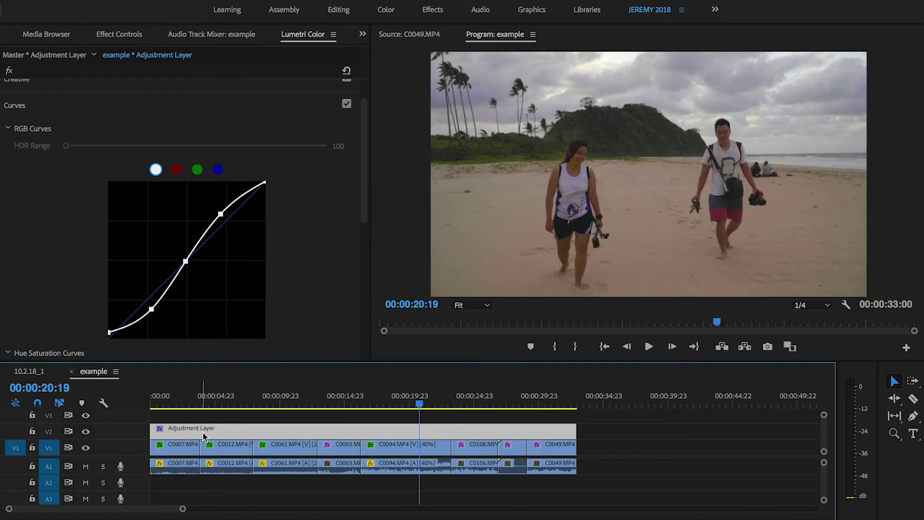
left_click(86, 432)
left_click(86, 431)
left_click(86, 432)
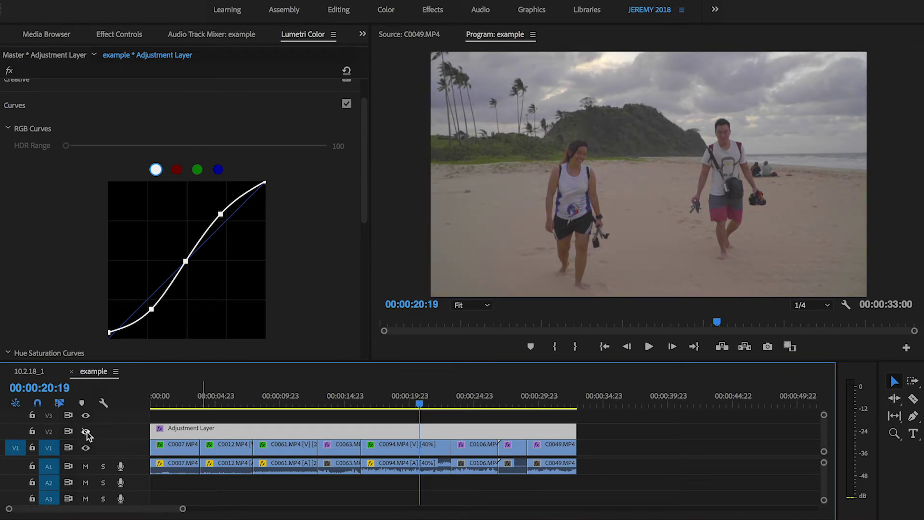
left_click(86, 432)
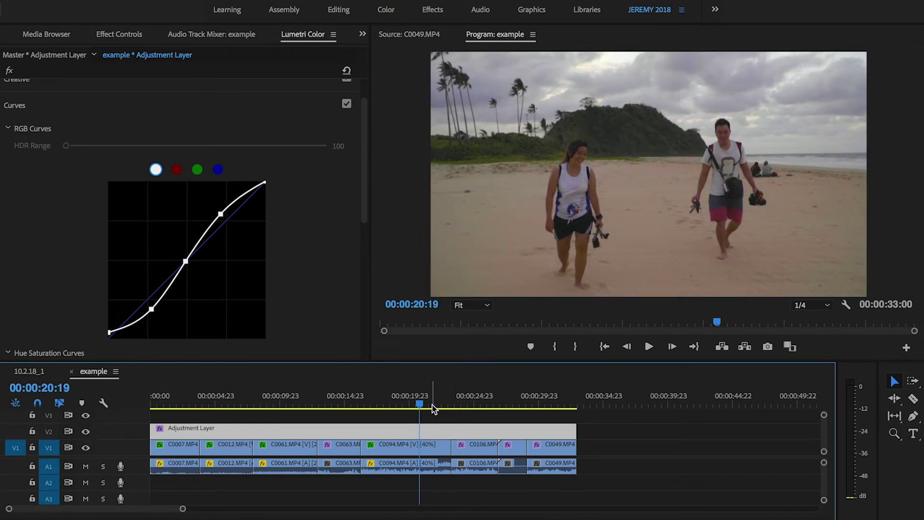
left_click_drag(434, 408, 469, 408)
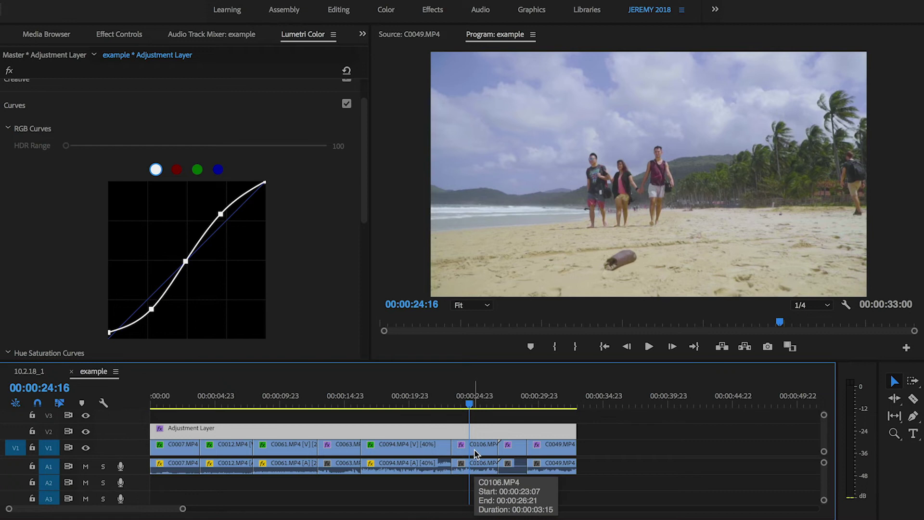
Select clip C0106 and lower its white-balance Temperature to cool the shot
left_click(474, 452)
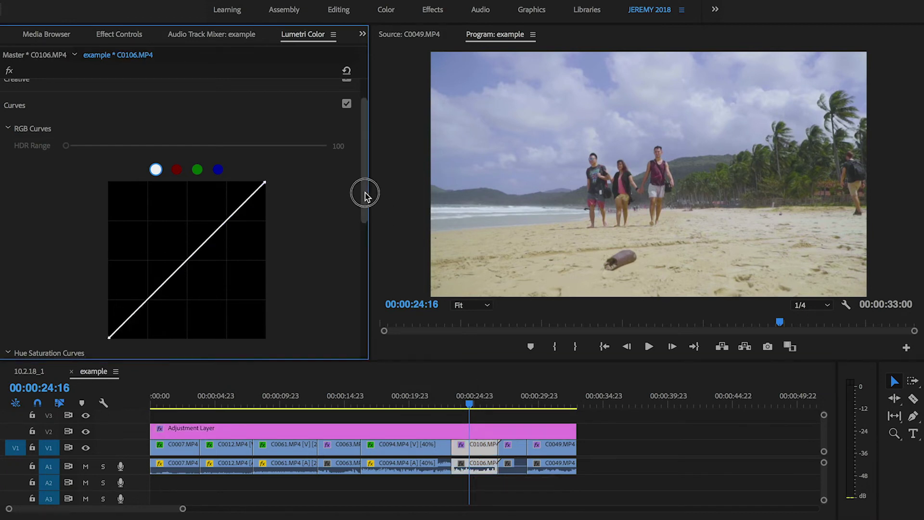
left_click_drag(365, 191, 356, 107)
left_click(250, 87)
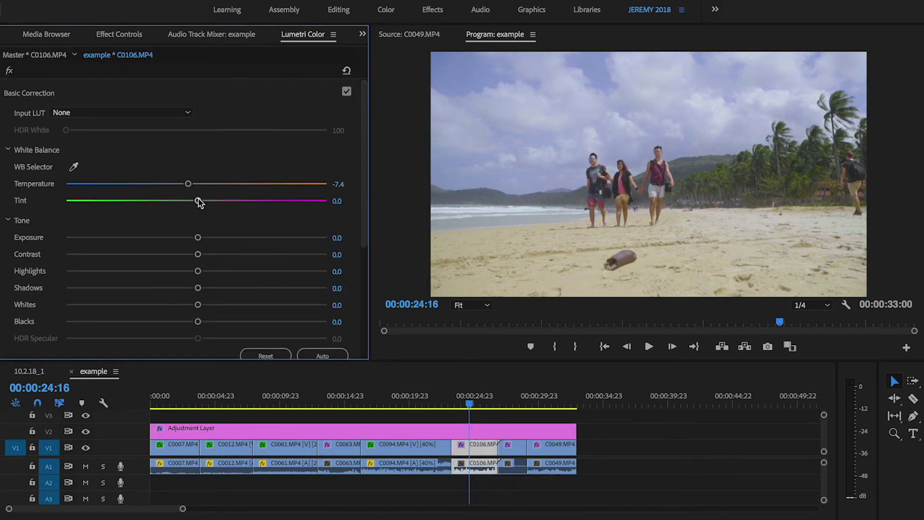
left_click_drag(187, 184, 175, 184)
left_click_drag(363, 175, 357, 231)
Raise C0106's red and green curves to remove the purple cast, and pull the master curve slightly down
left_click(214, 322)
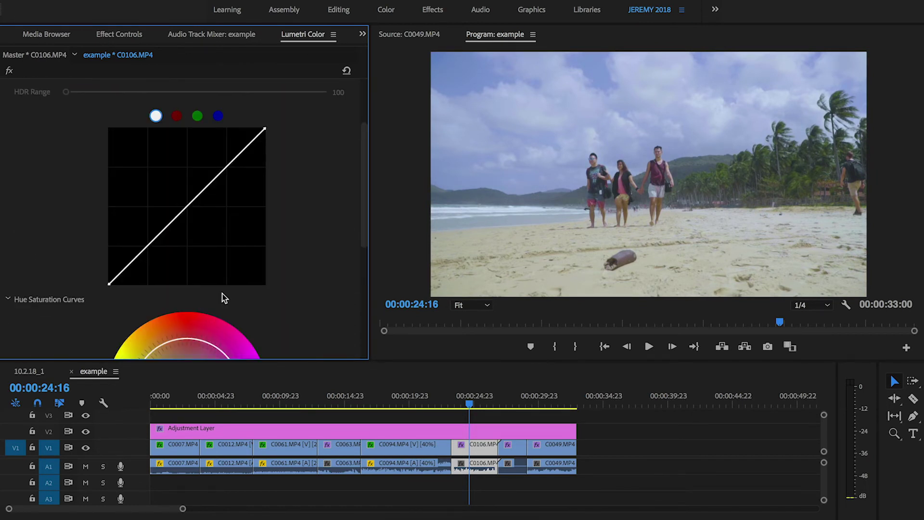
left_click(176, 115)
left_click_drag(188, 204, 187, 195)
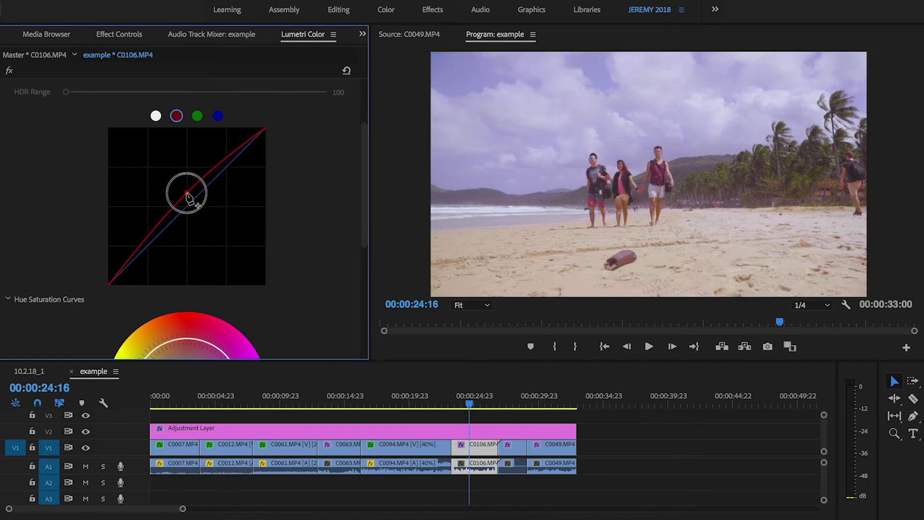
left_click(197, 116)
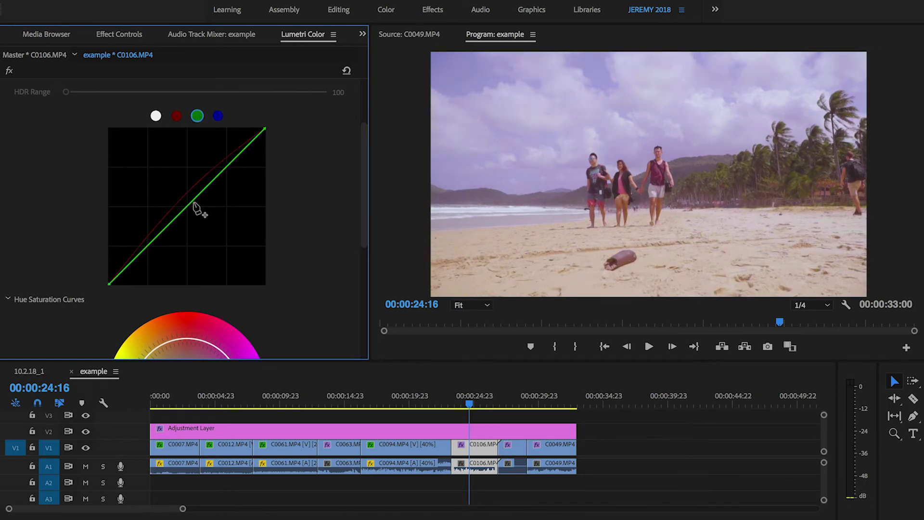
left_click_drag(194, 205, 191, 199)
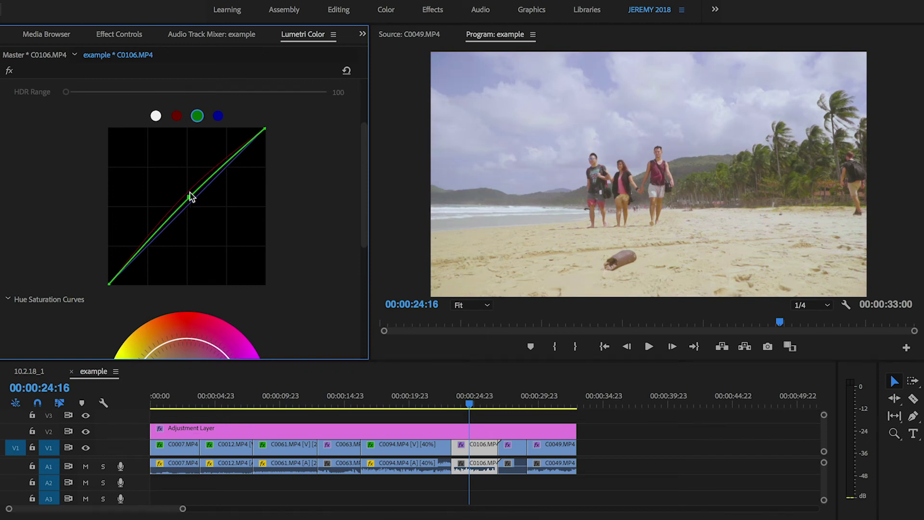
left_click(155, 116)
left_click_drag(235, 163, 235, 163)
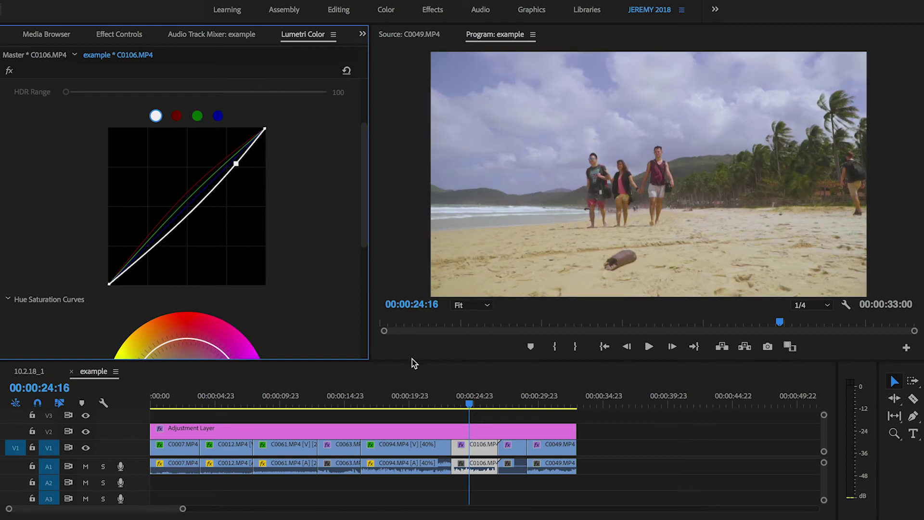
left_click_drag(471, 402, 508, 401)
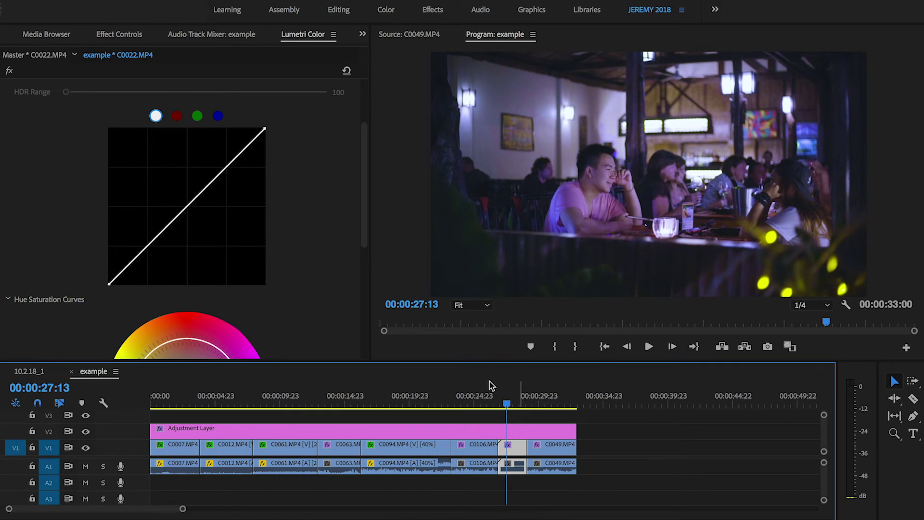
Lift bar clip C0022's red and green curves to warm it and reduce the pink tint
left_click(177, 116)
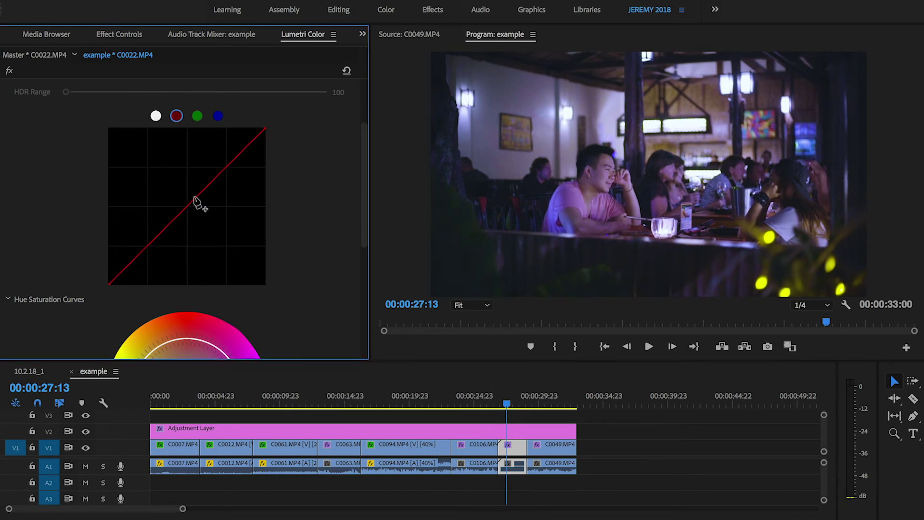
left_click_drag(193, 201, 177, 194)
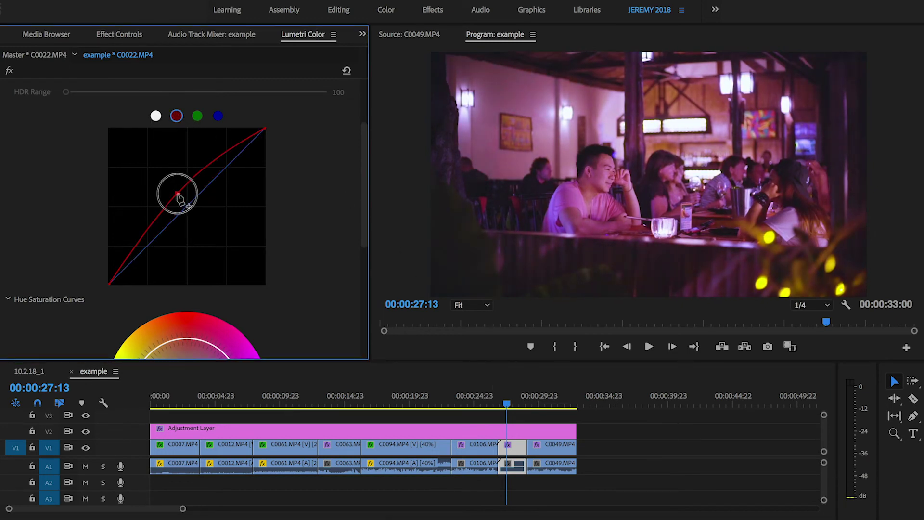
left_click(196, 118)
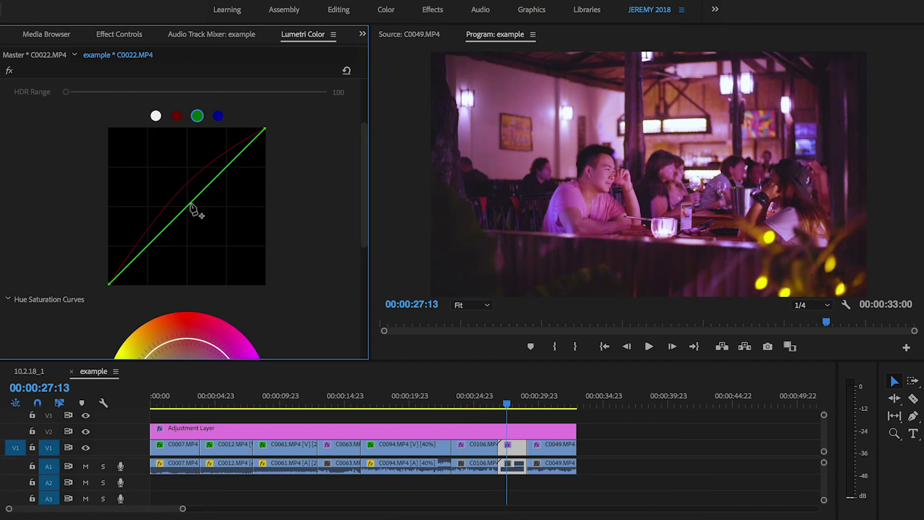
left_click_drag(191, 205, 185, 197)
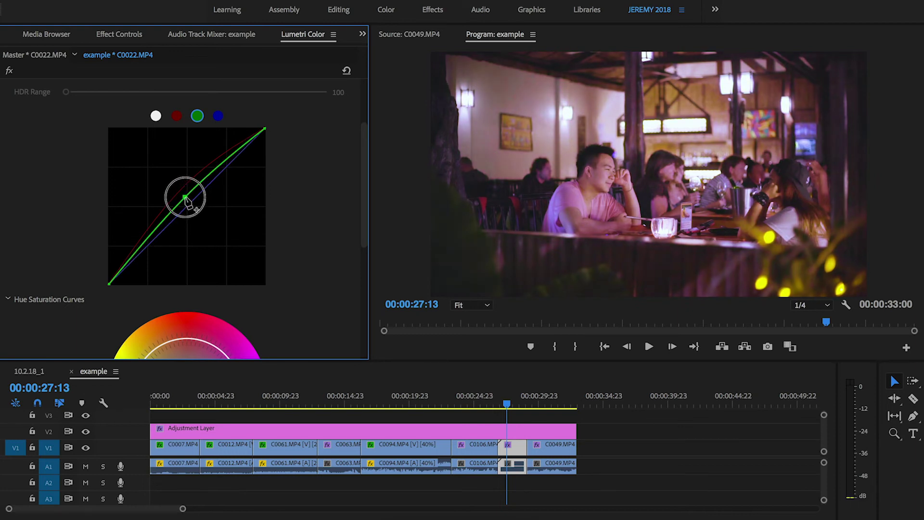
left_click_drag(539, 400, 549, 399)
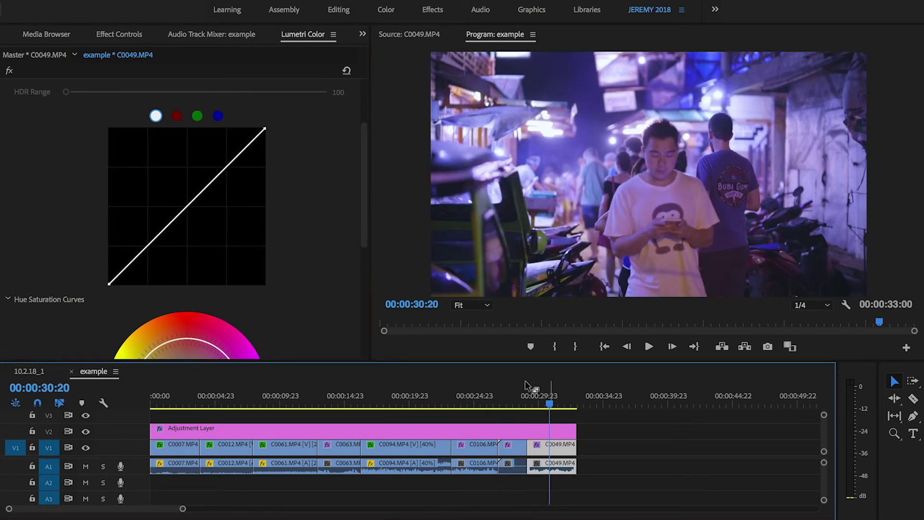
On night clip C0049, discard a trial red-curve raise and pull the blue curve down
left_click(177, 118)
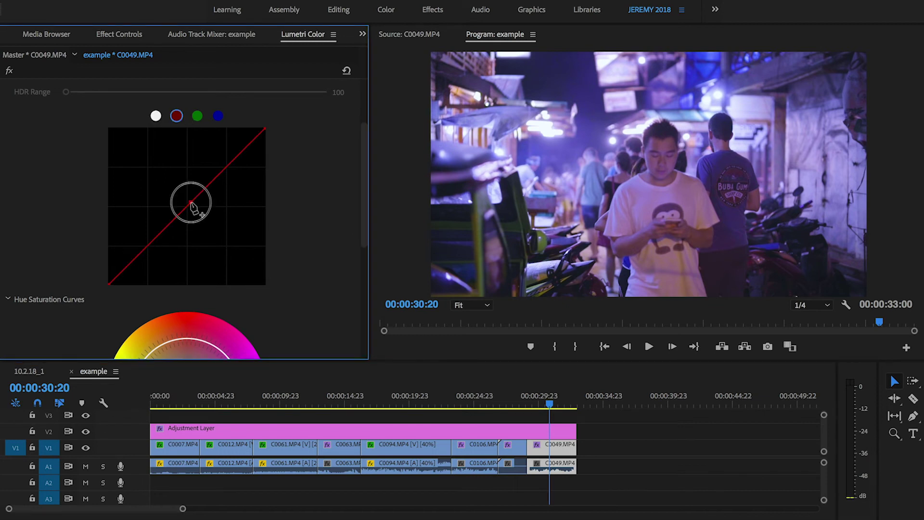
left_click_drag(191, 205, 184, 195)
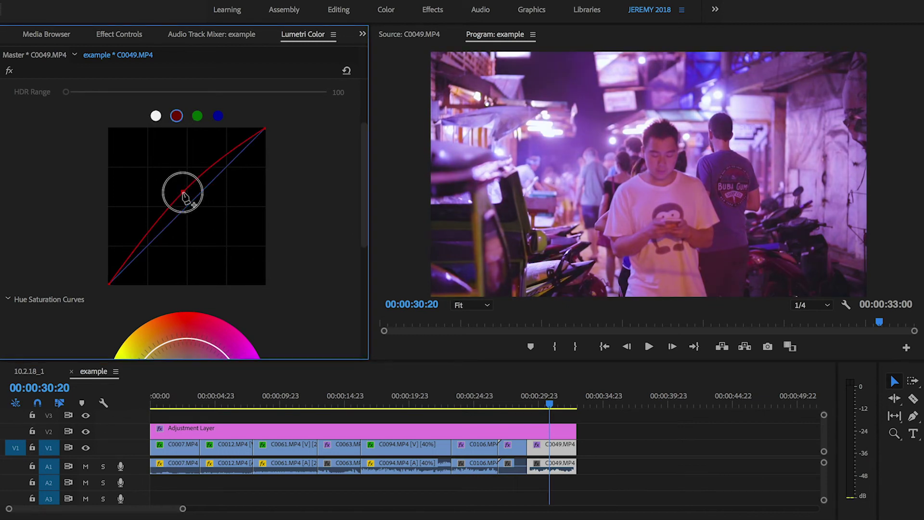
left_click(185, 195, "ctrl")
left_click(218, 116)
left_click_drag(194, 202, 207, 211)
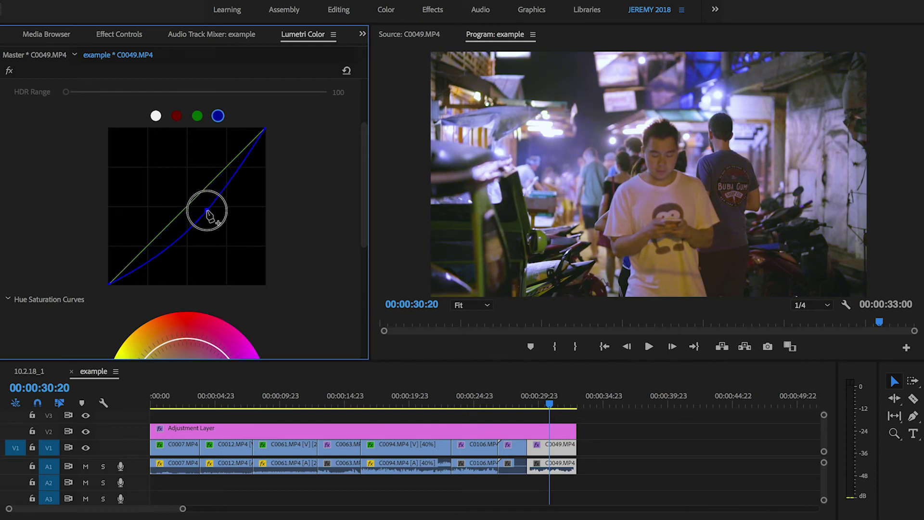
Remove a second red-curve point and lower C0049's green curve slightly at its midpoint
left_click(176, 116)
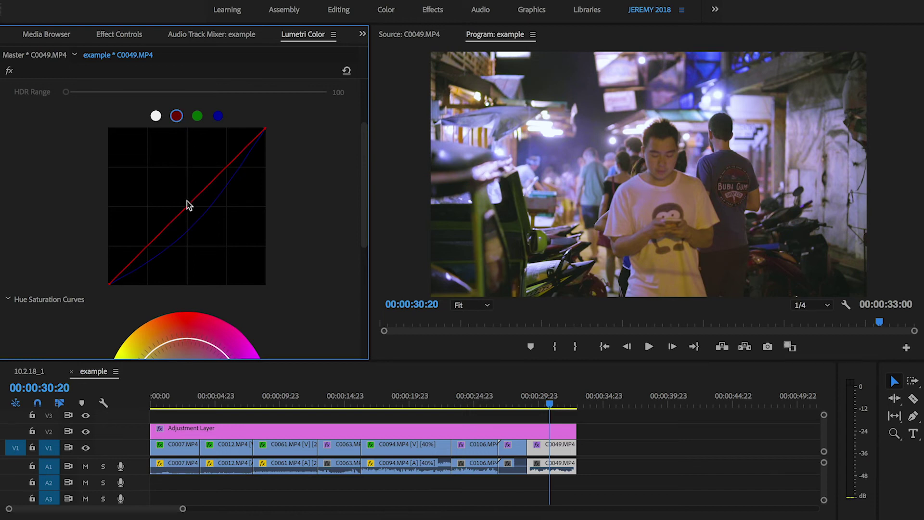
left_click_drag(189, 203, 185, 199)
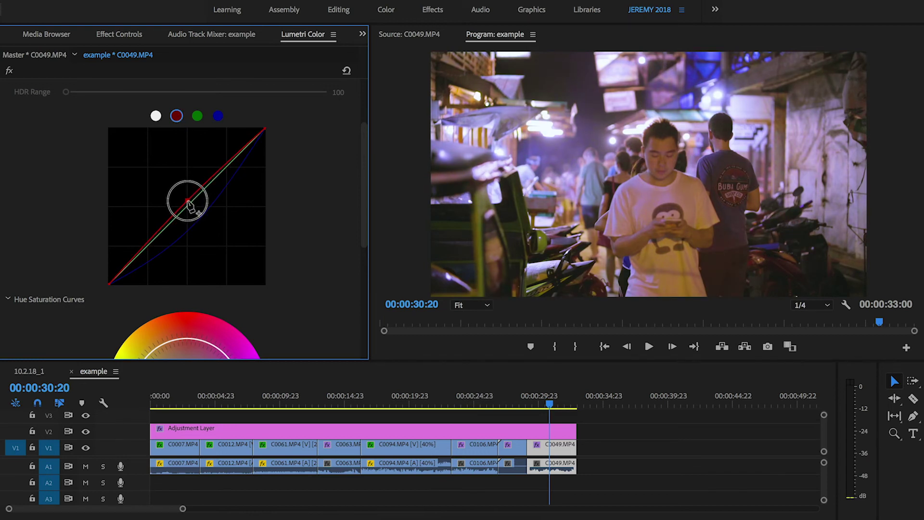
left_click(190, 204)
left_click(189, 202, "ctrl")
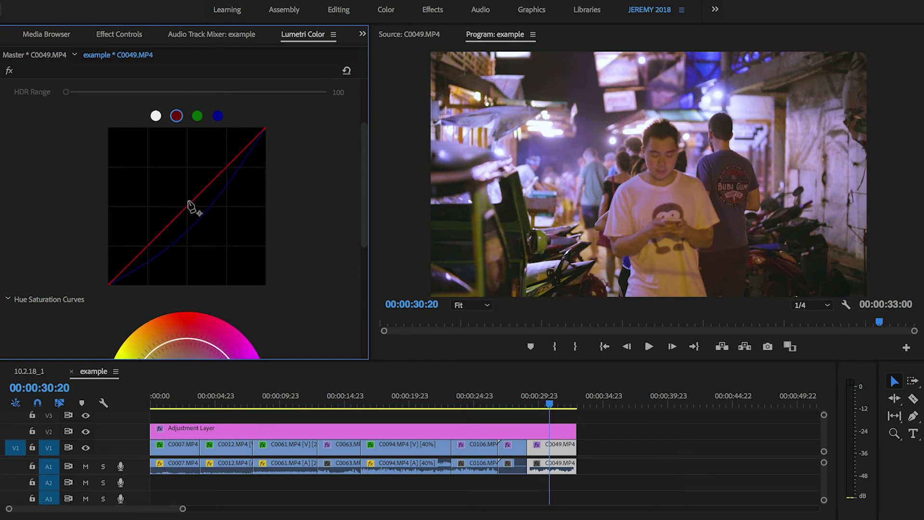
left_click(200, 118)
left_click(189, 206)
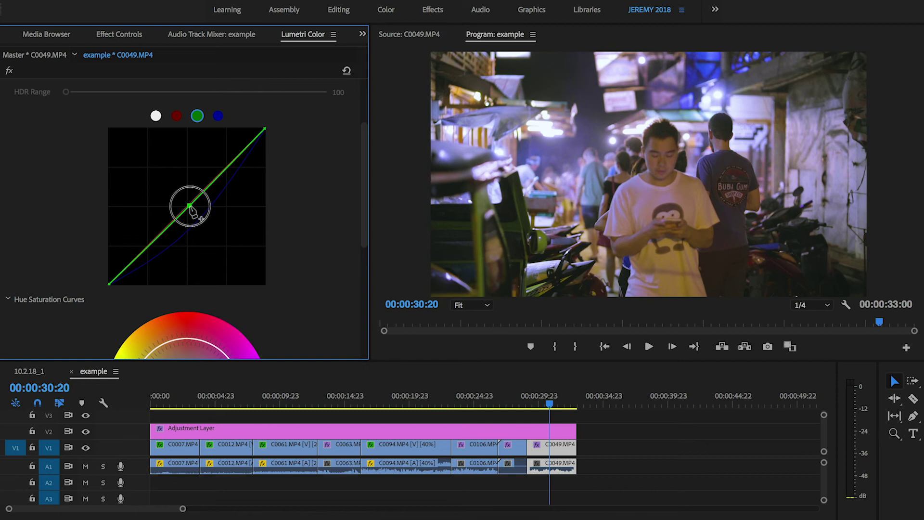
left_click_drag(190, 206, 190, 207)
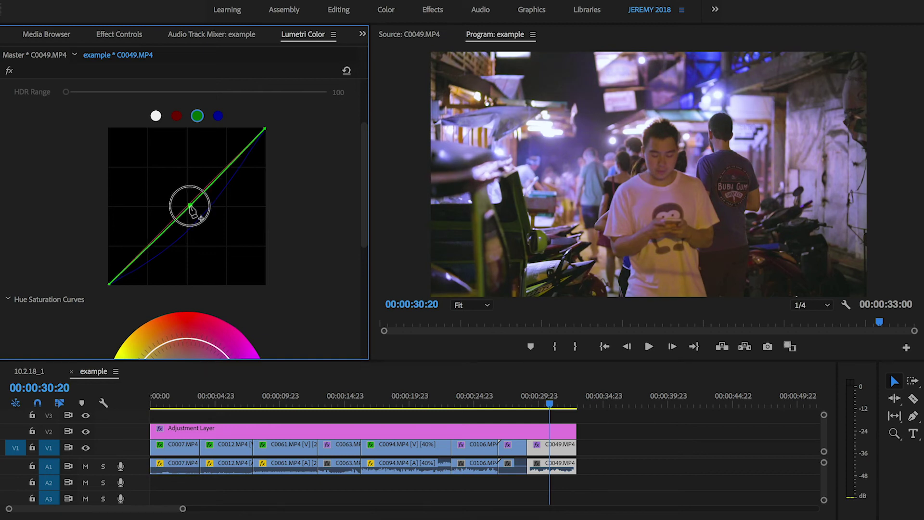
left_click_drag(544, 404, 230, 404)
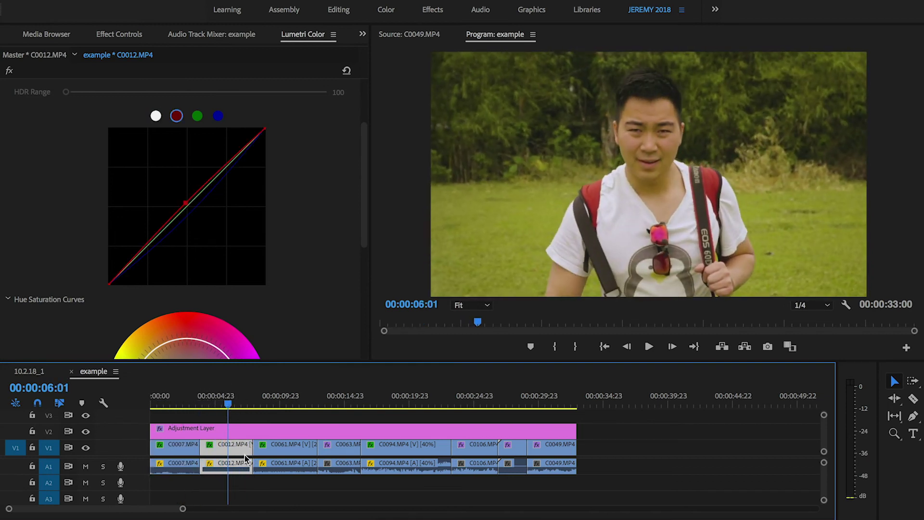
Drag the green curve midpoint of clip C0012 slightly down-right
left_click(198, 116)
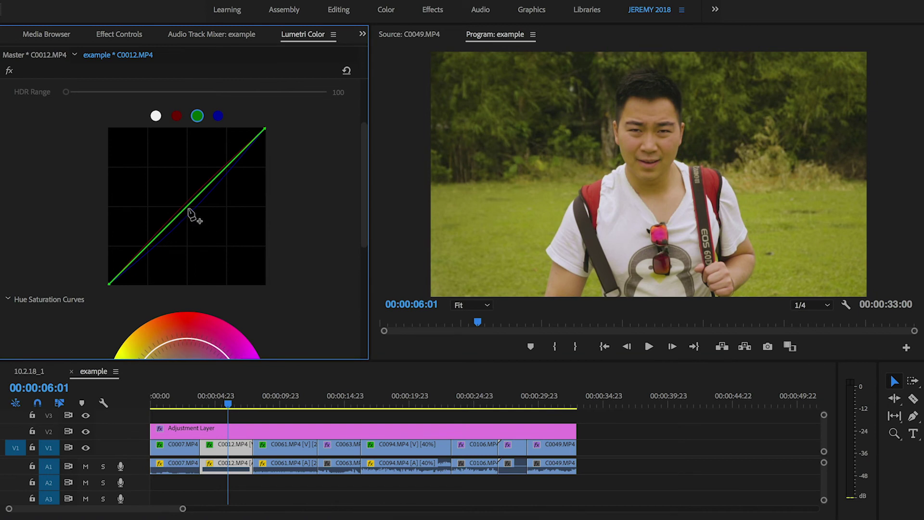
left_click_drag(187, 207, 190, 209)
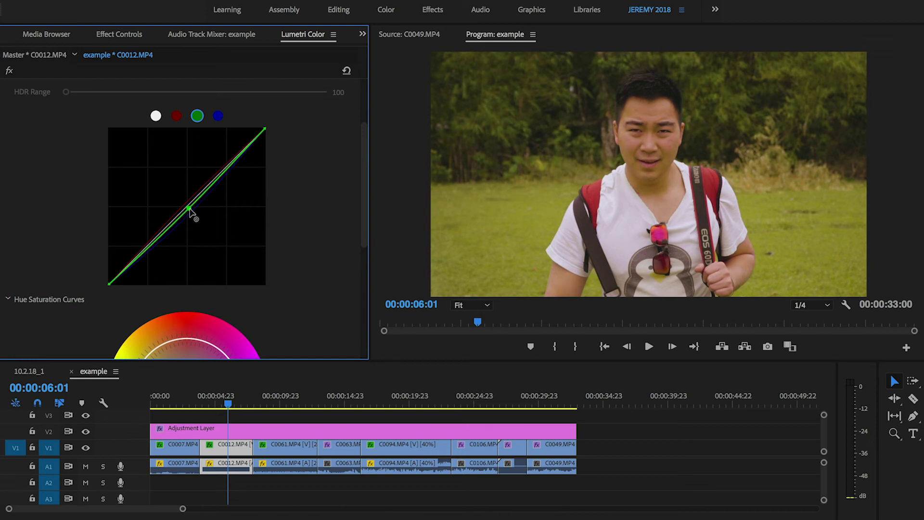
On opening clip C0007, add a green-curve midpoint and lower it slightly
left_click_drag(229, 398, 171, 398)
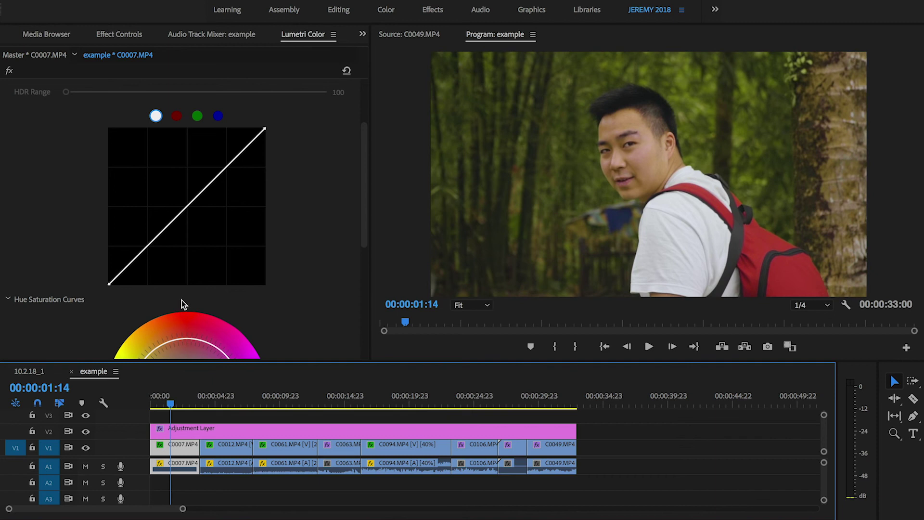
left_click(197, 116)
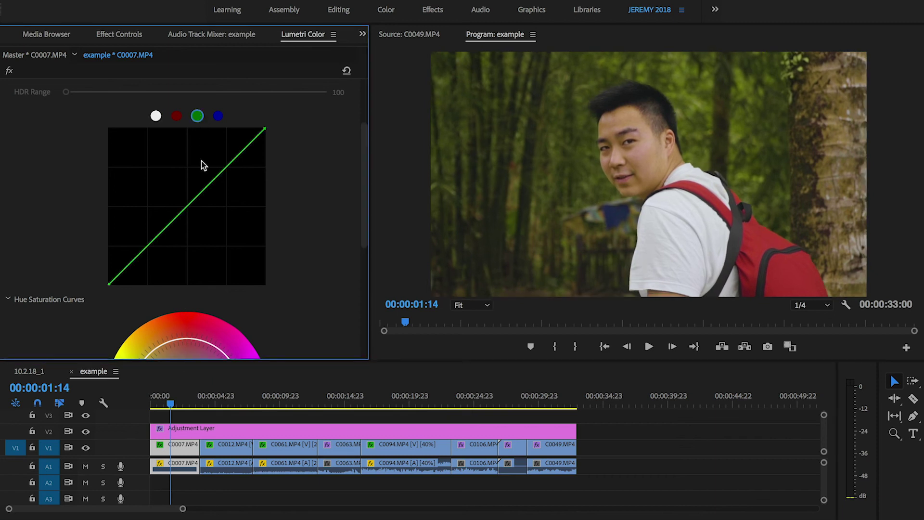
left_click(188, 208)
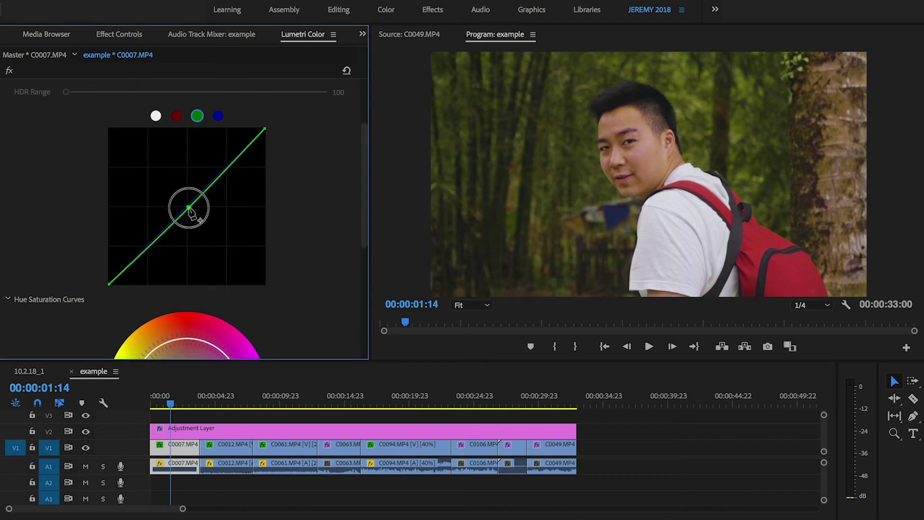
left_click_drag(189, 208, 190, 208)
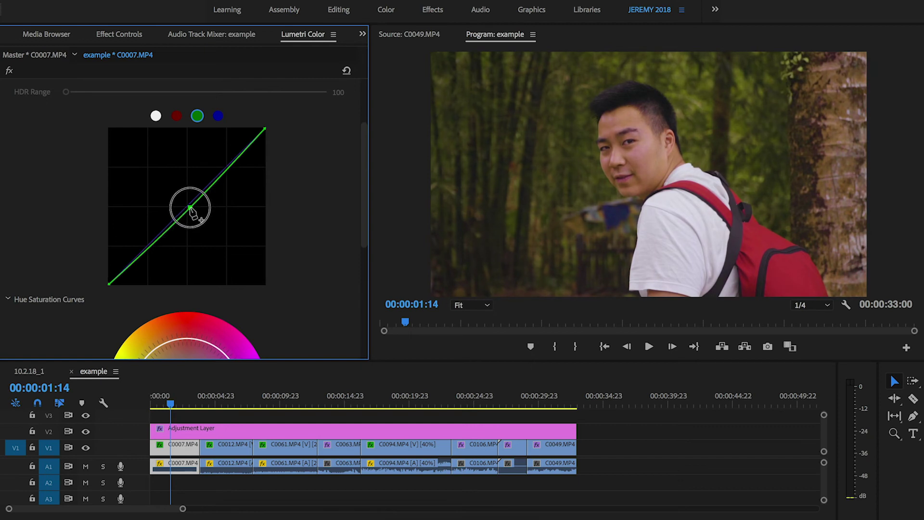
left_click_drag(190, 208, 189, 207)
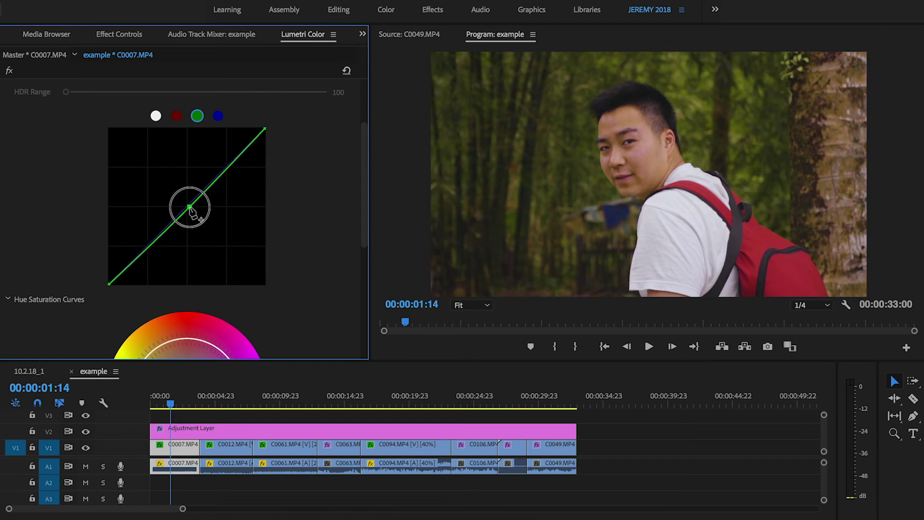
On clip C0012, delete the red-curve point and lower the green curve a little more
left_click_drag(175, 399, 212, 400)
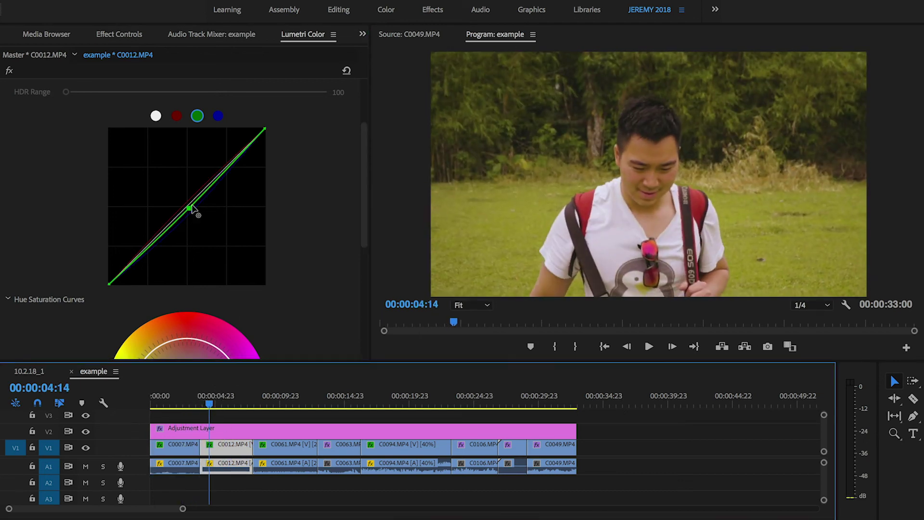
left_click(178, 116)
left_click(186, 203, "ctrl")
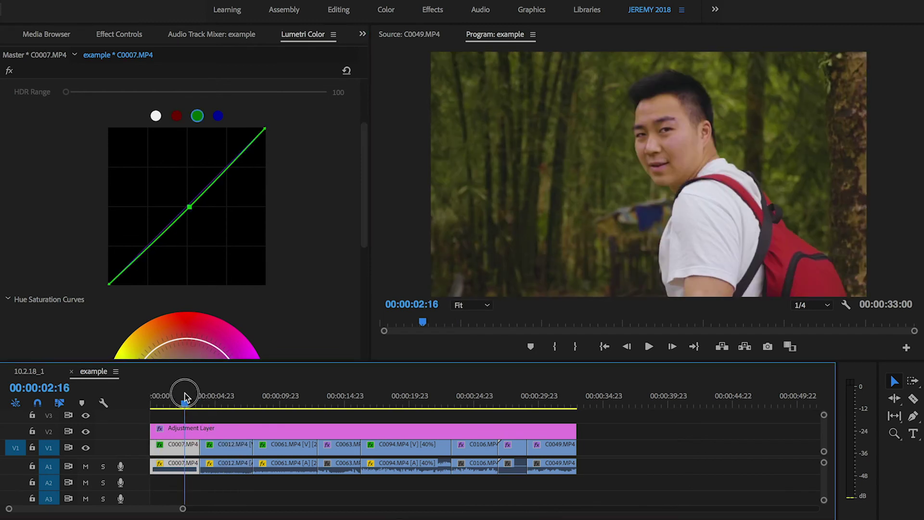
left_click(210, 396)
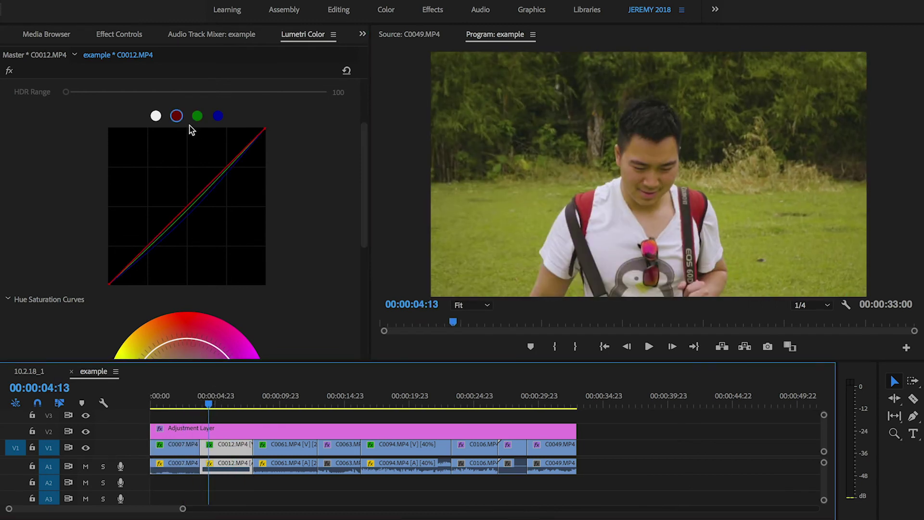
left_click(197, 116)
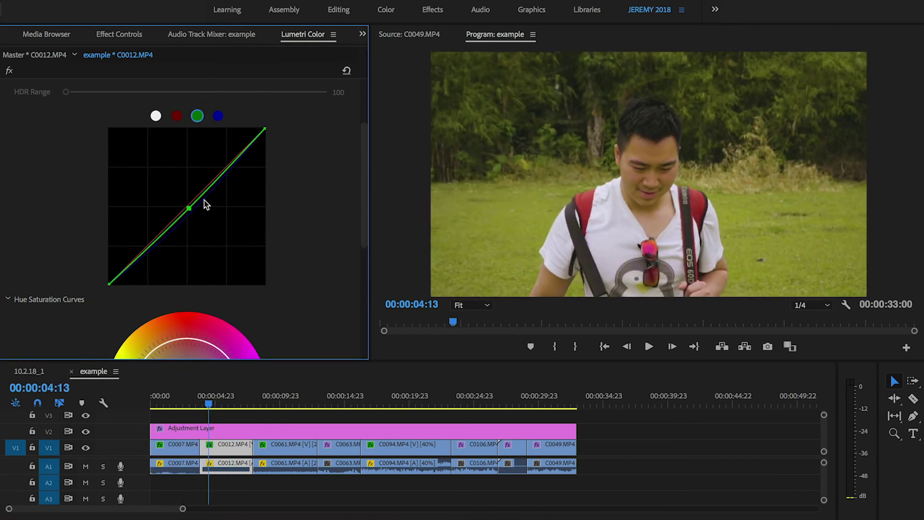
left_click_drag(189, 209, 191, 211)
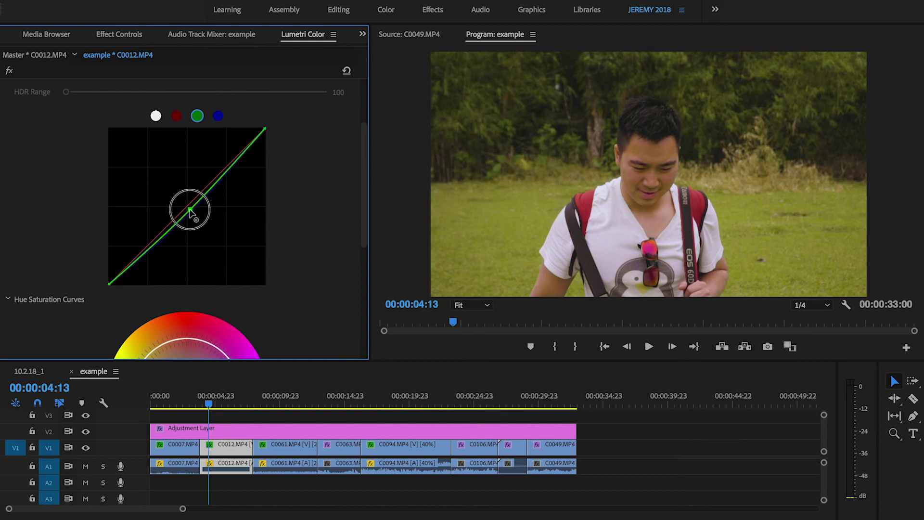
left_click_drag(208, 405, 281, 393)
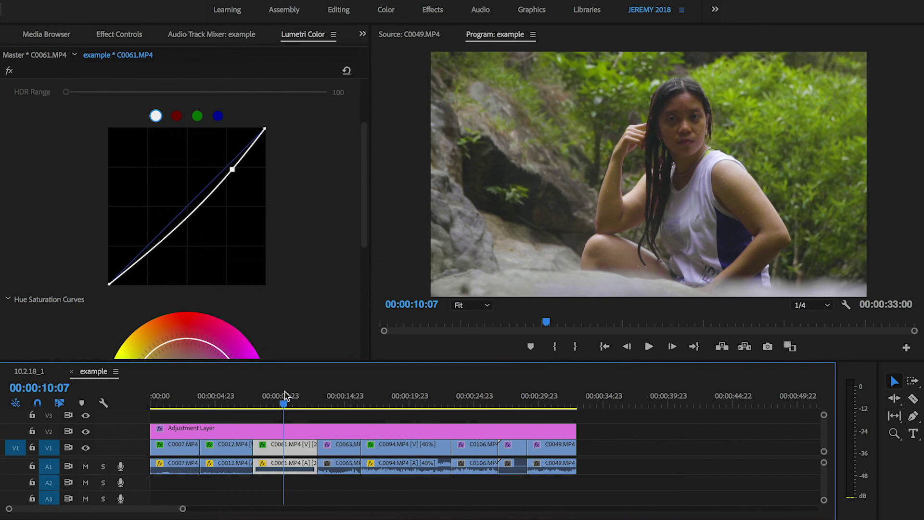
Expand Basic Correction on waterfall clip C0061 and set Temperature to -5.0
scroll(328, 191, "up", 3)
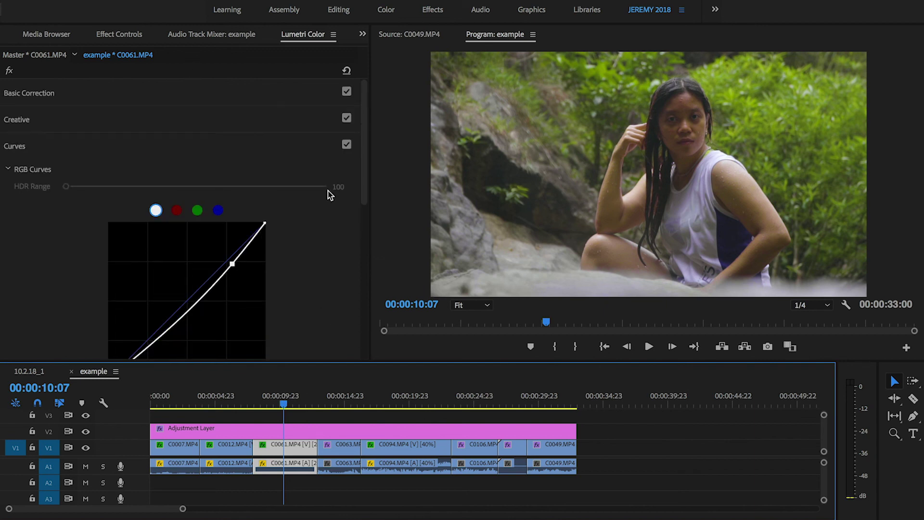
left_click(238, 94)
left_click_drag(198, 184, 190, 188)
Bend C0061's blue curve down and adjust its red curve midpoint in RGB Curves
scroll(242, 249, "down", 5)
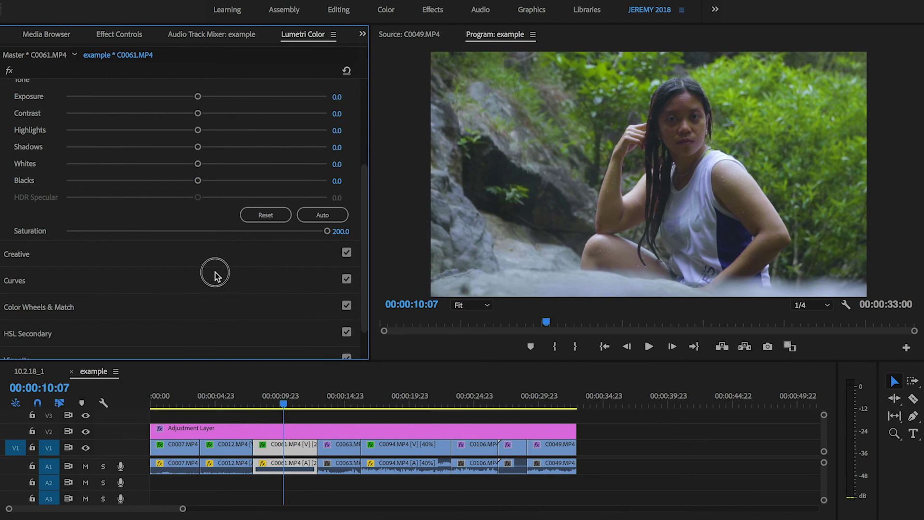
left_click(214, 270)
left_click(217, 132)
left_click_drag(196, 218, 179, 226)
left_click(176, 132)
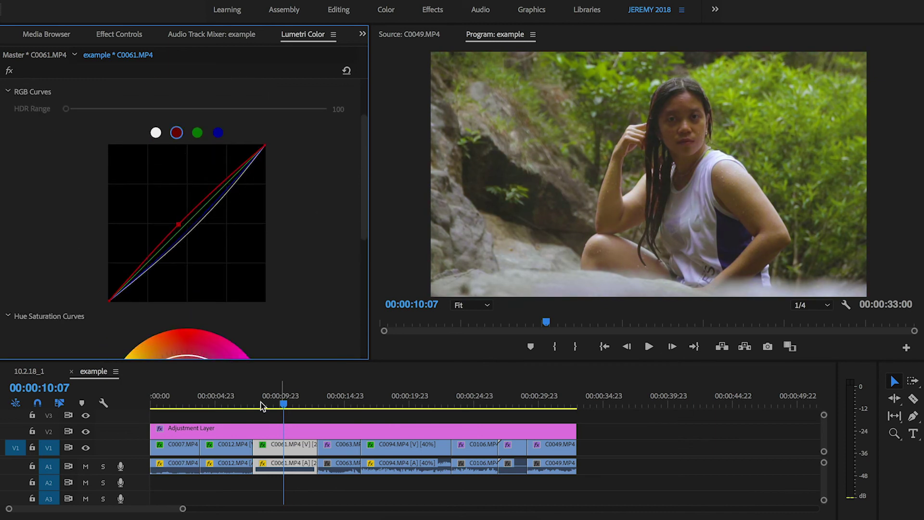
left_click(308, 404)
left_click_drag(308, 403, 542, 397)
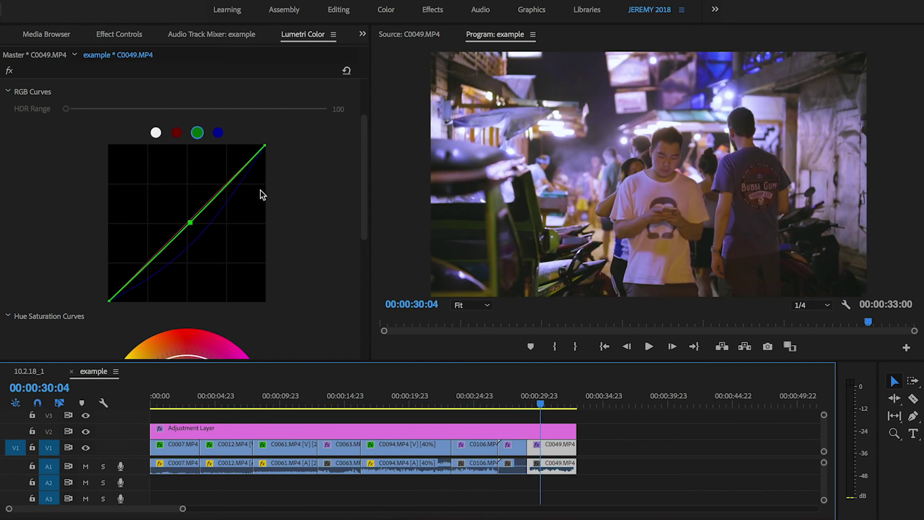
Scroll Lumetri up to Basic Correction and scrub the playhead back to opening clip C0007
scroll(314, 206, "up", 10)
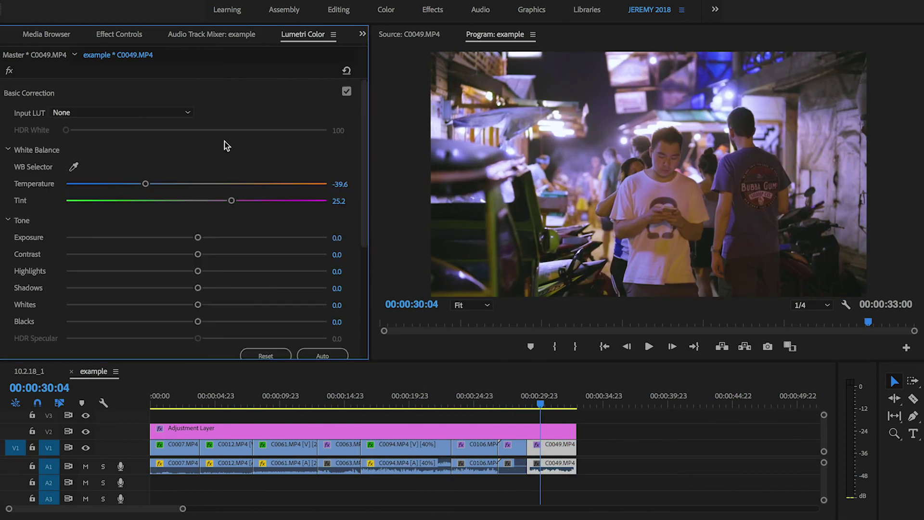
left_click_drag(552, 397, 156, 412)
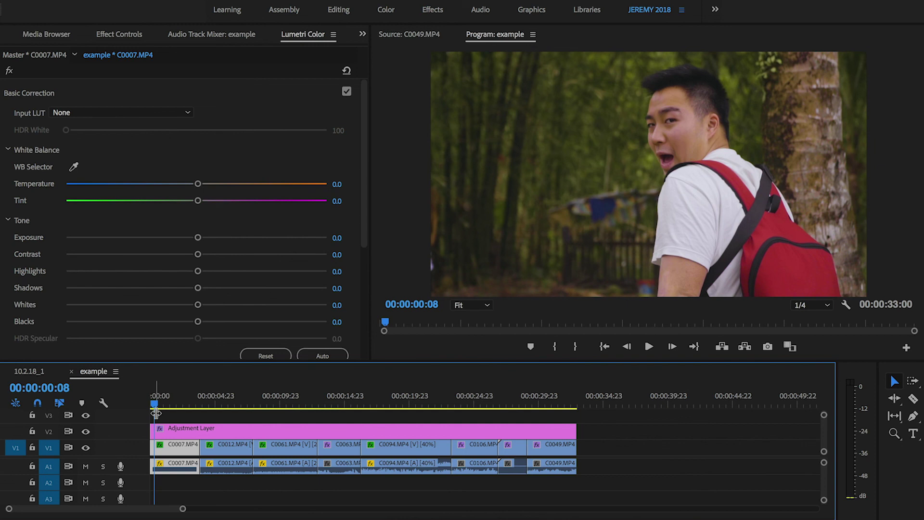
Scrub from C0007 through C0012 to C0049, checking its Temperature -39.6 and Tint 19.8
left_click_drag(156, 412, 175, 394)
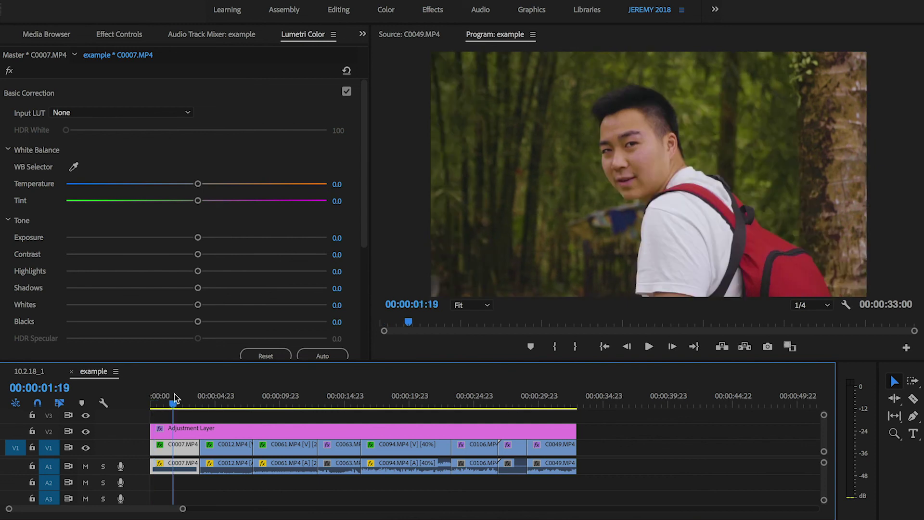
left_click_drag(175, 397, 545, 401)
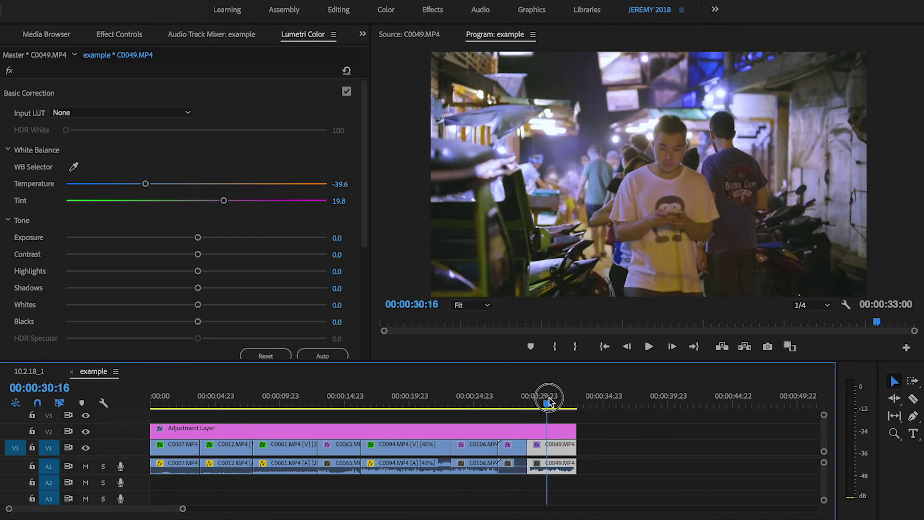